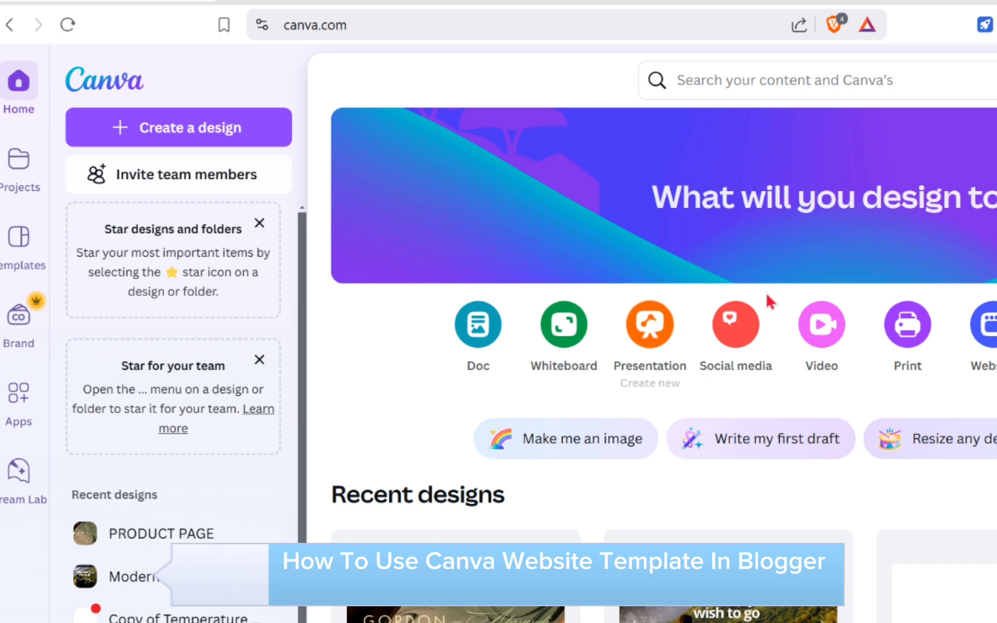
- Switch to the Blogger Posts tab for the Daily Thoughts blog
{"action": "left_click", "coordinate": [333, 0]}
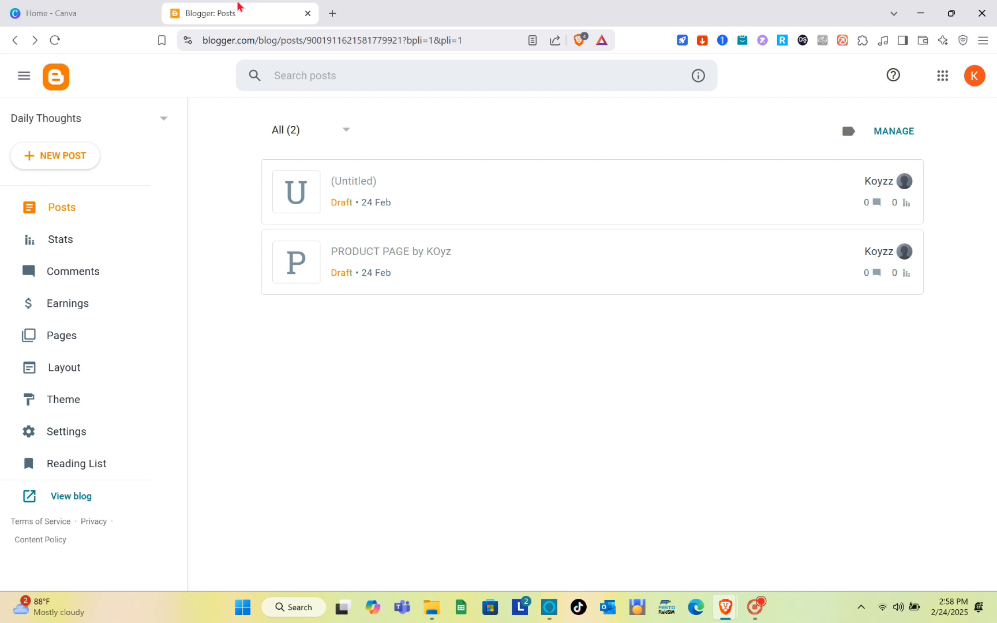
- Return to the Canva home page tab
{"action": "left_click", "coordinate": [2, 6]}
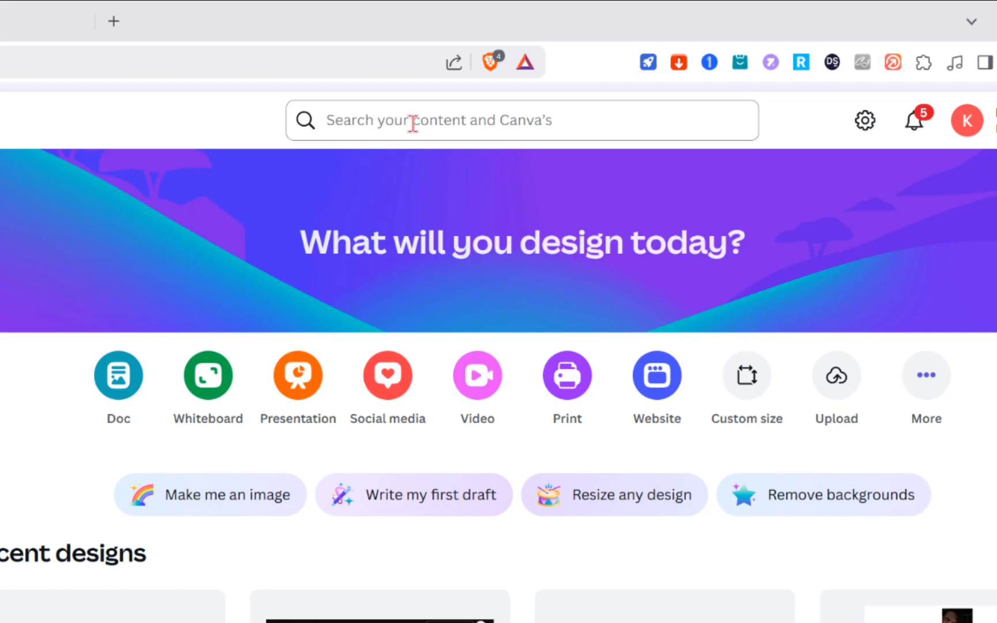
- Rerun the earlier WEBSITE DESIGN search in Canva
{"action": "left_click", "coordinate": [413, 123]}
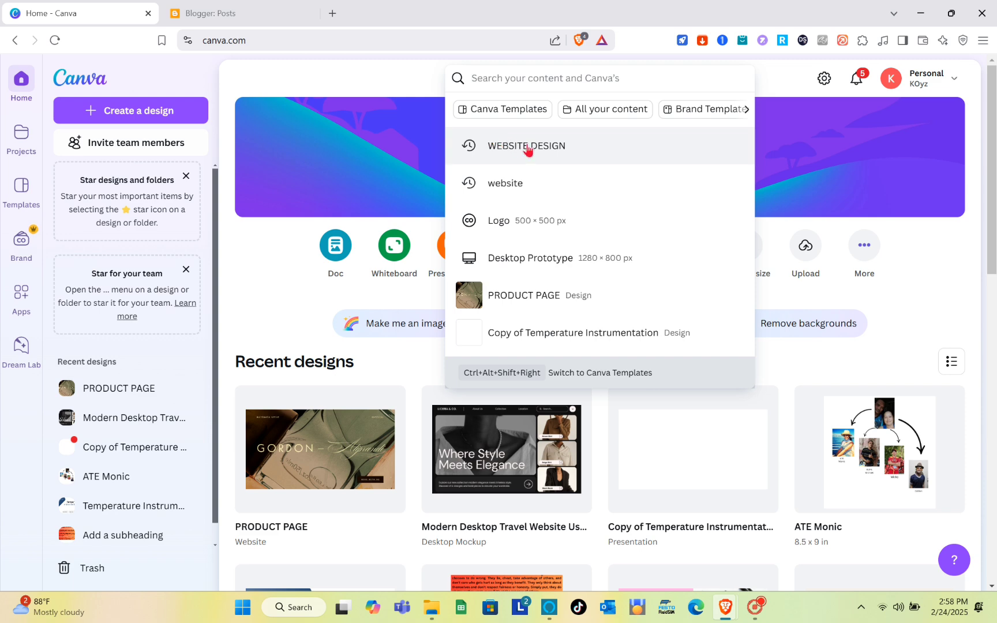
{"action": "left_click", "coordinate": [539, 149]}
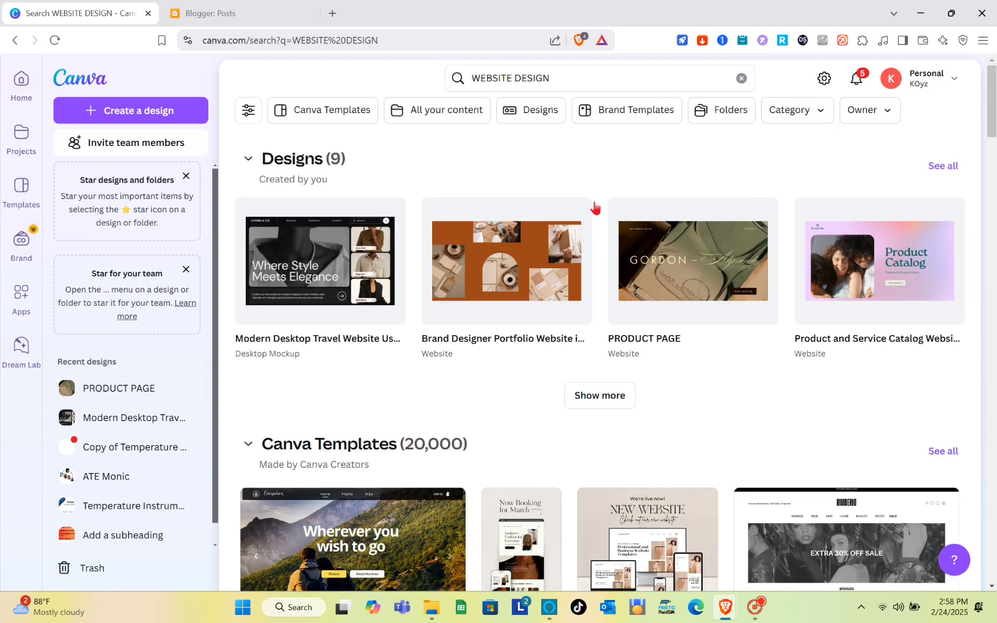
{"action": "scroll", "coordinate": [647, 310], "scroll_direction": "down", "scroll_amount": 5}
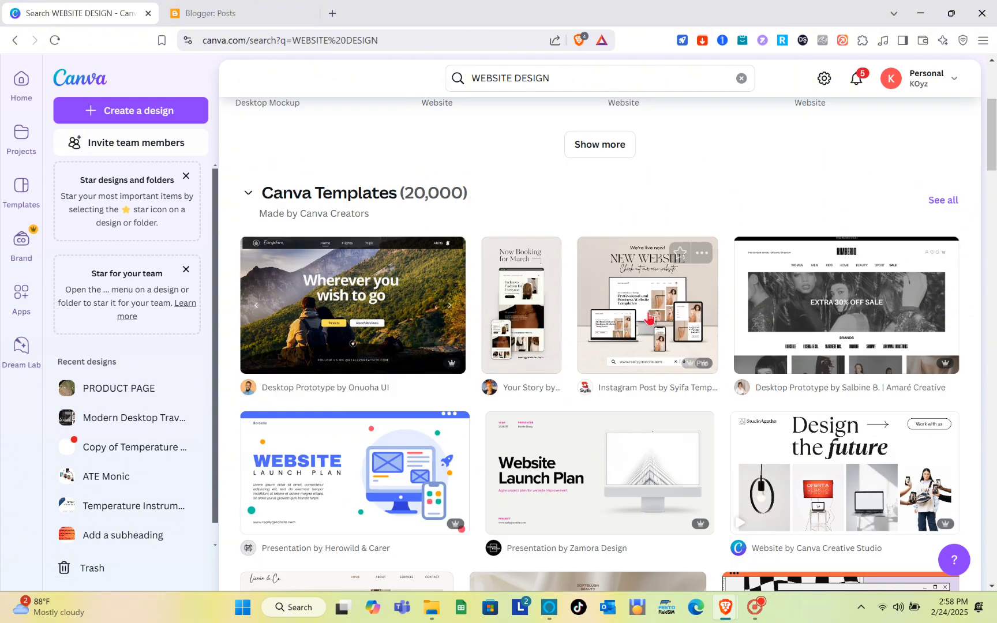
{"action": "scroll", "coordinate": [649, 317], "scroll_direction": "down", "scroll_amount": 4}
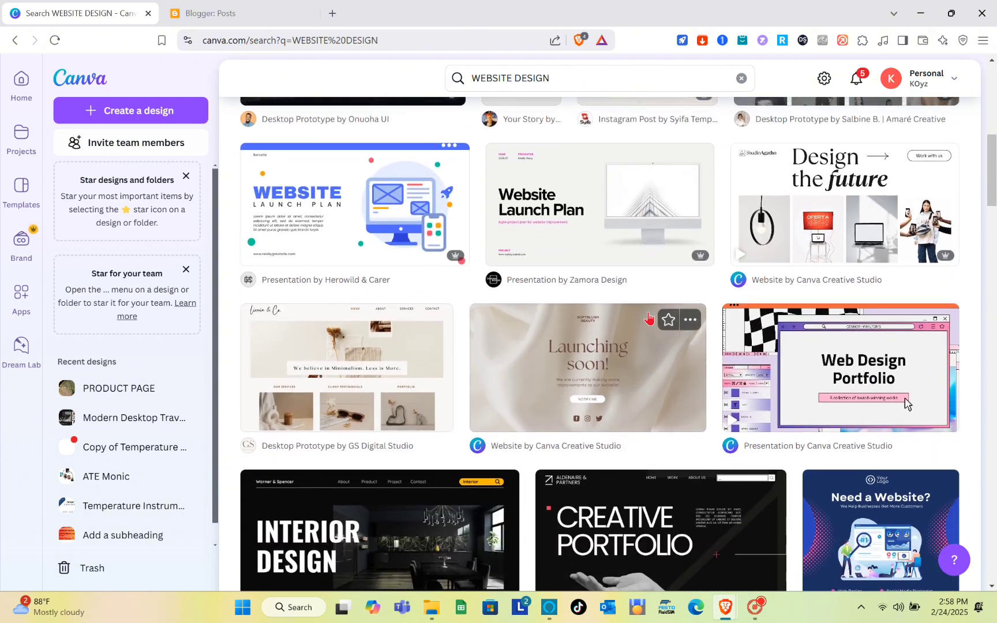
{"action": "scroll", "coordinate": [650, 318], "scroll_direction": "up", "scroll_amount": 9}
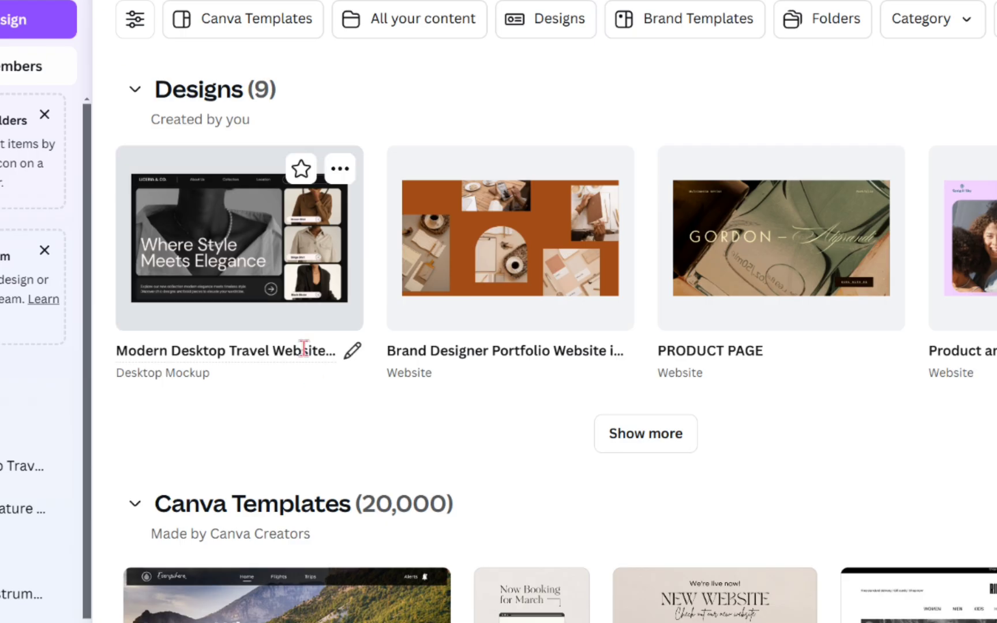
- Open the earlier travel website design, then go back to the results and scroll toward Canva Templates
{"action": "left_click", "coordinate": [240, 257]}
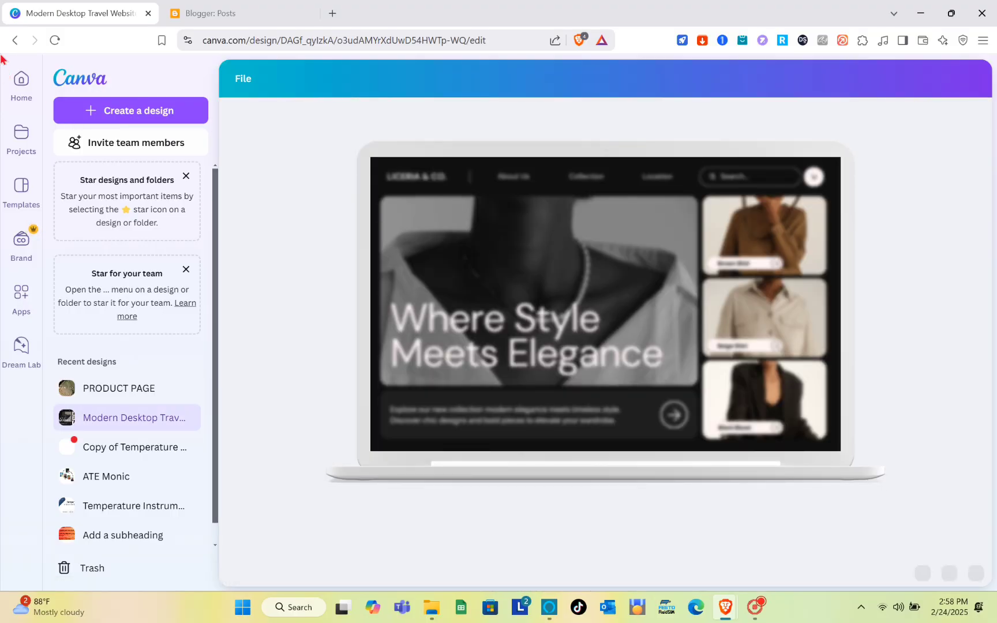
{"action": "left_click", "coordinate": [15, 40]}
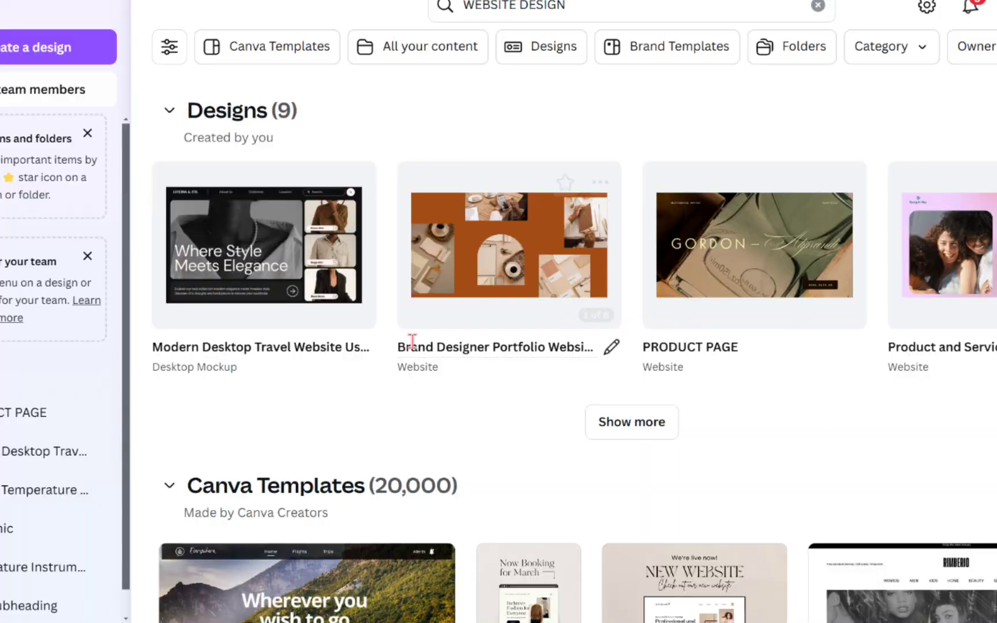
{"action": "scroll", "coordinate": [412, 346], "scroll_direction": "down", "scroll_amount": 9}
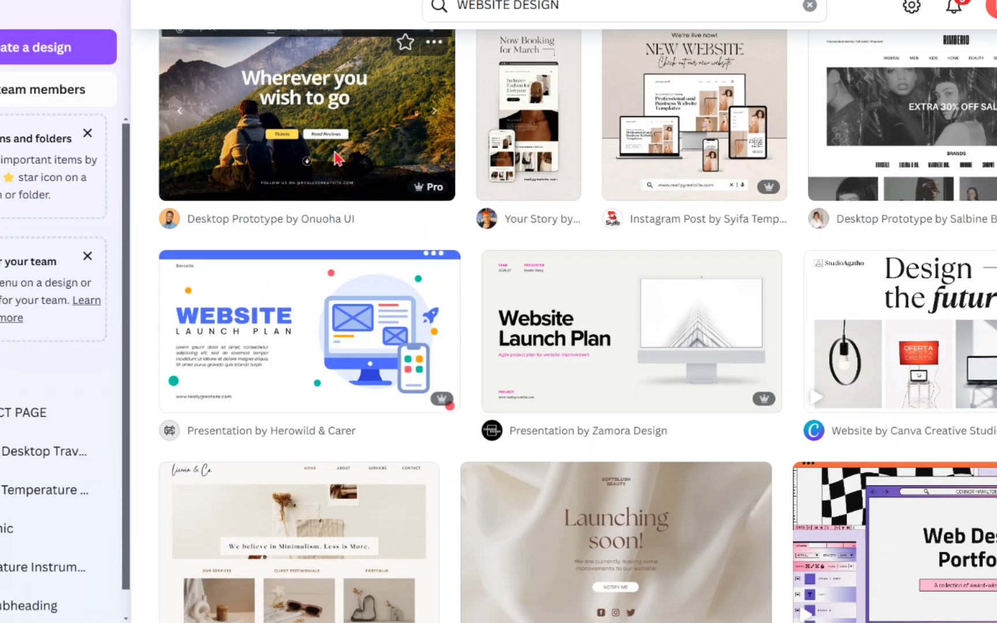
- Customise the 'Wherever you wish to go' Modern Desktop Travel Website template as a new design
{"action": "left_click", "coordinate": [338, 159]}
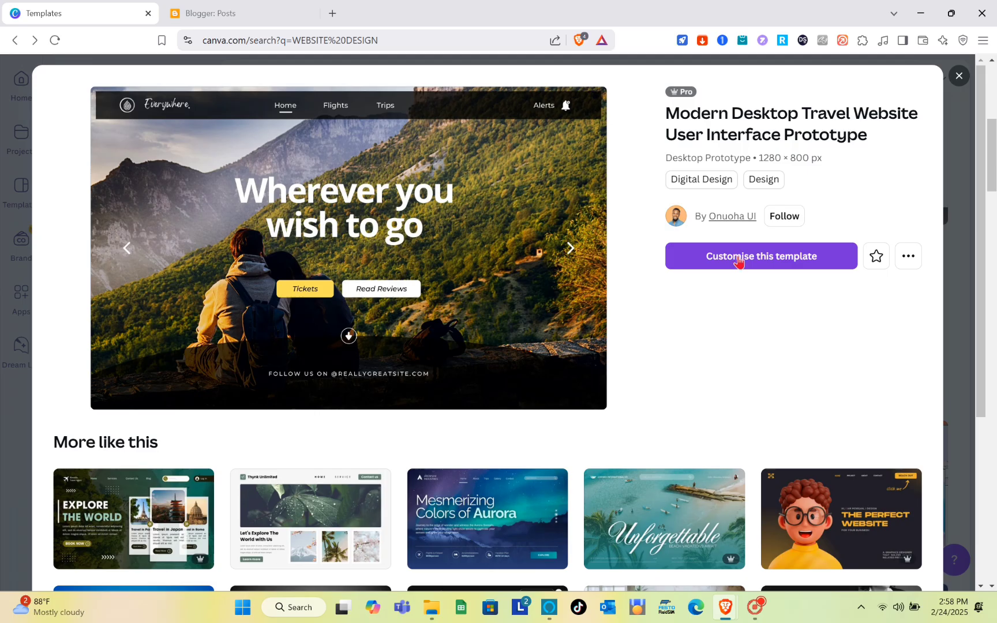
{"action": "left_click", "coordinate": [740, 261]}
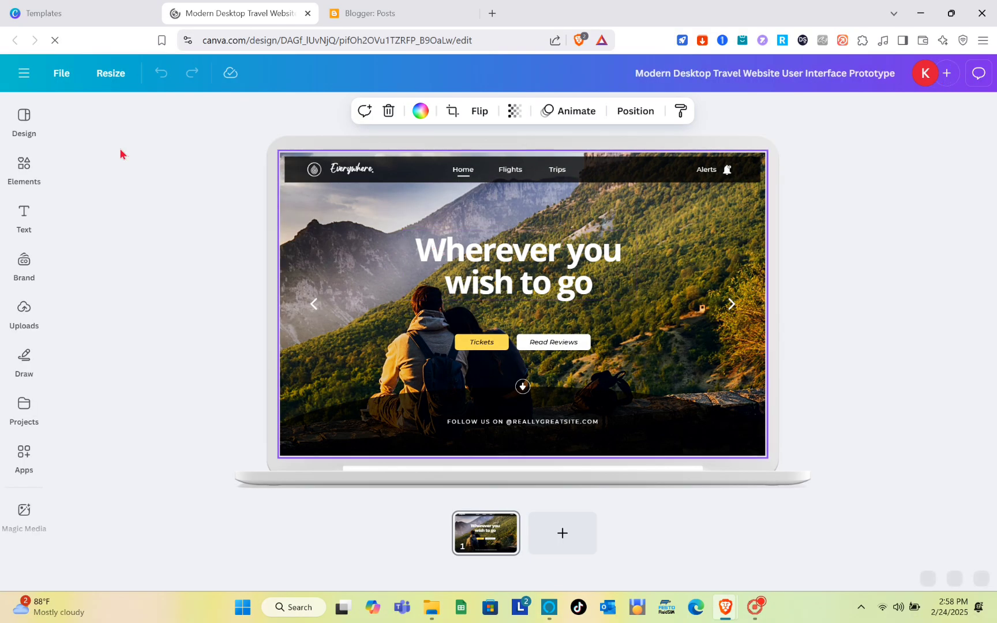
- Apply the Grey Minimal Home Products Shop template headed NEW HOME COLLECTION from the Design panel
{"action": "left_click", "coordinate": [27, 128]}
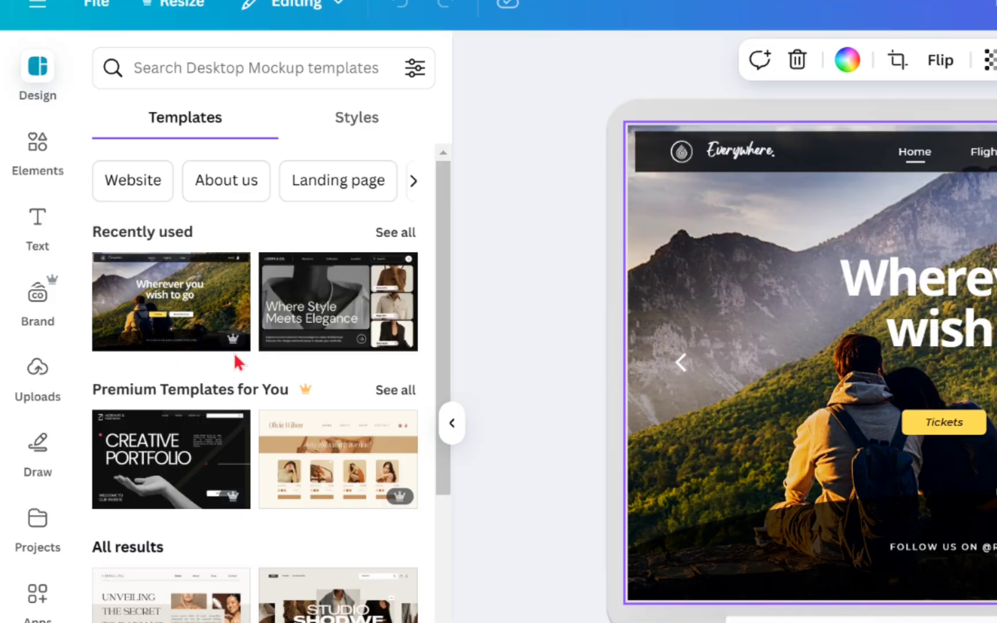
{"action": "scroll", "coordinate": [235, 355], "scroll_direction": "down", "scroll_amount": 5}
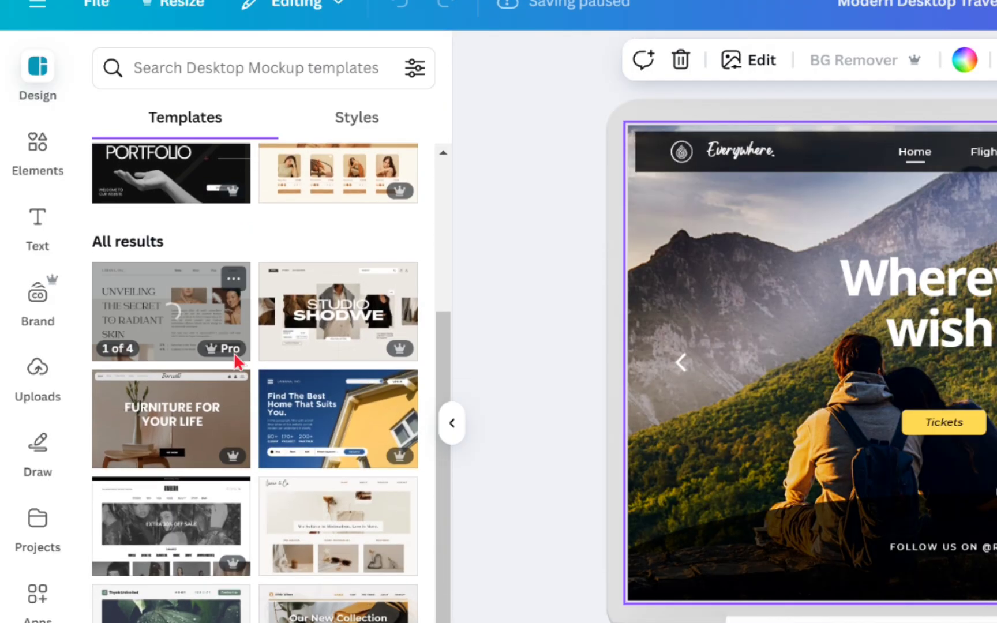
{"action": "scroll", "coordinate": [236, 359], "scroll_direction": "up", "scroll_amount": 3}
{"action": "scroll", "coordinate": [237, 360], "scroll_direction": "up", "scroll_amount": 2}
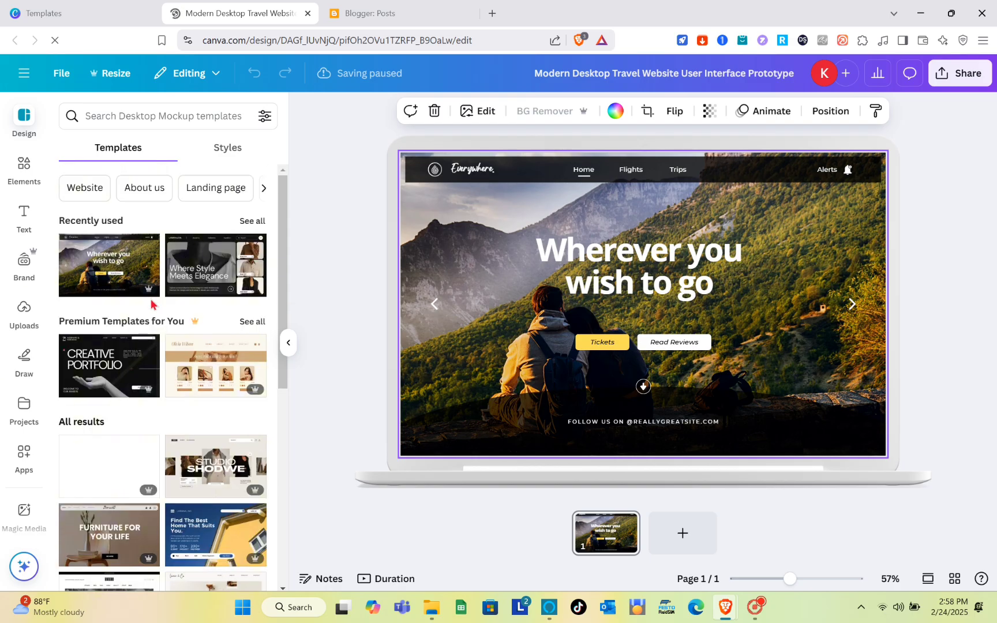
{"action": "scroll", "coordinate": [139, 381], "scroll_direction": "down", "scroll_amount": 10}
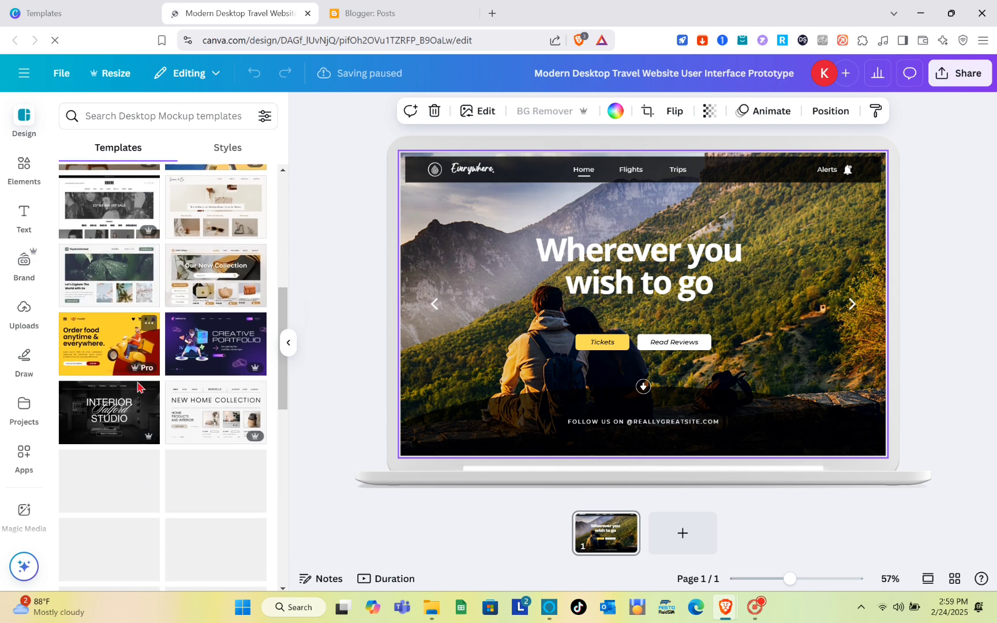
{"action": "left_click", "coordinate": [199, 414]}
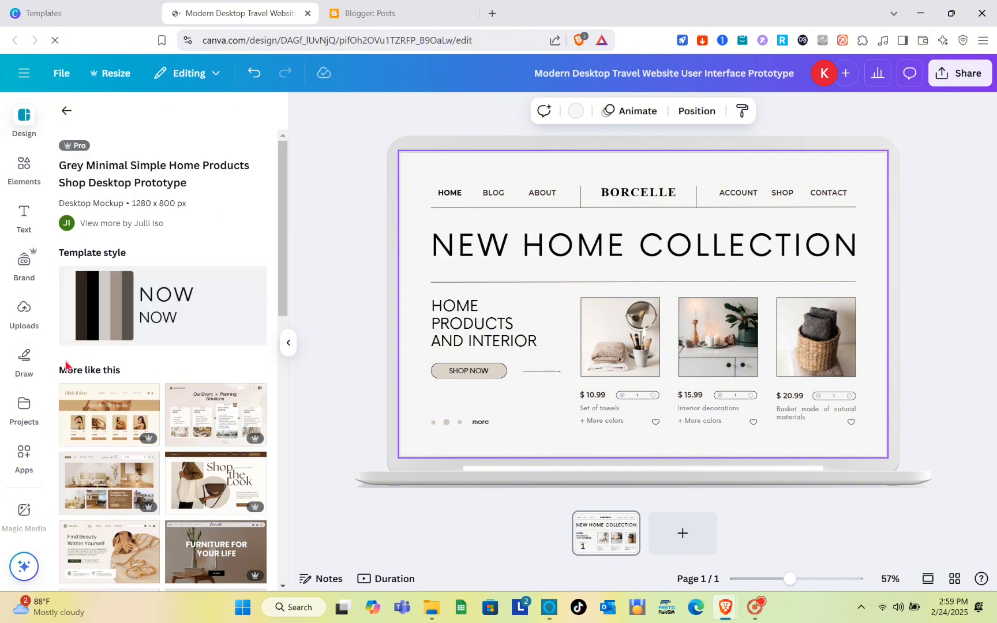
{"action": "mouse_move", "coordinate": [106, 428]}
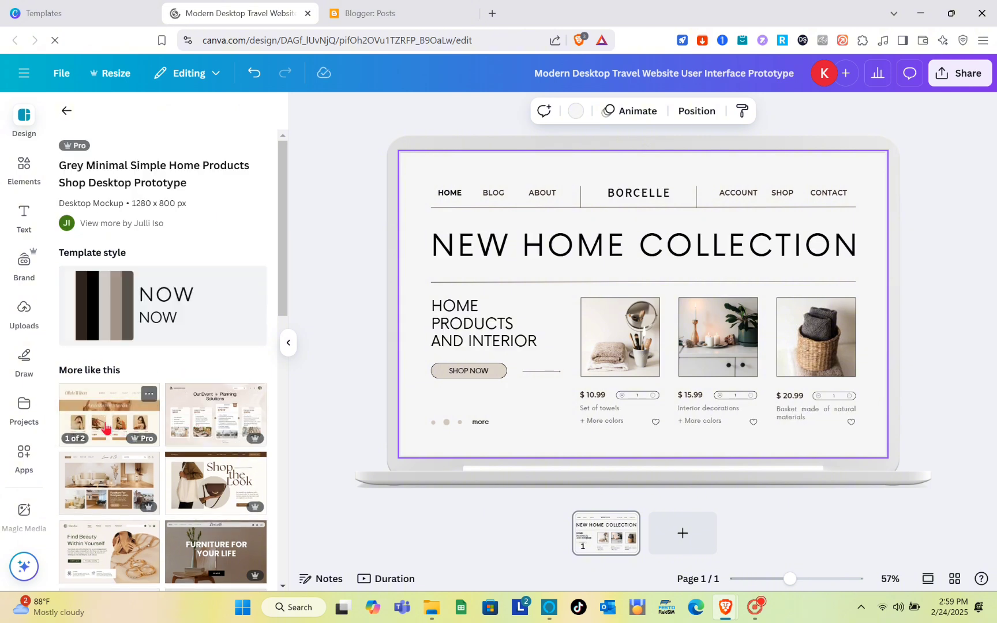
{"action": "scroll", "coordinate": [106, 429], "scroll_direction": "down", "scroll_amount": 4}
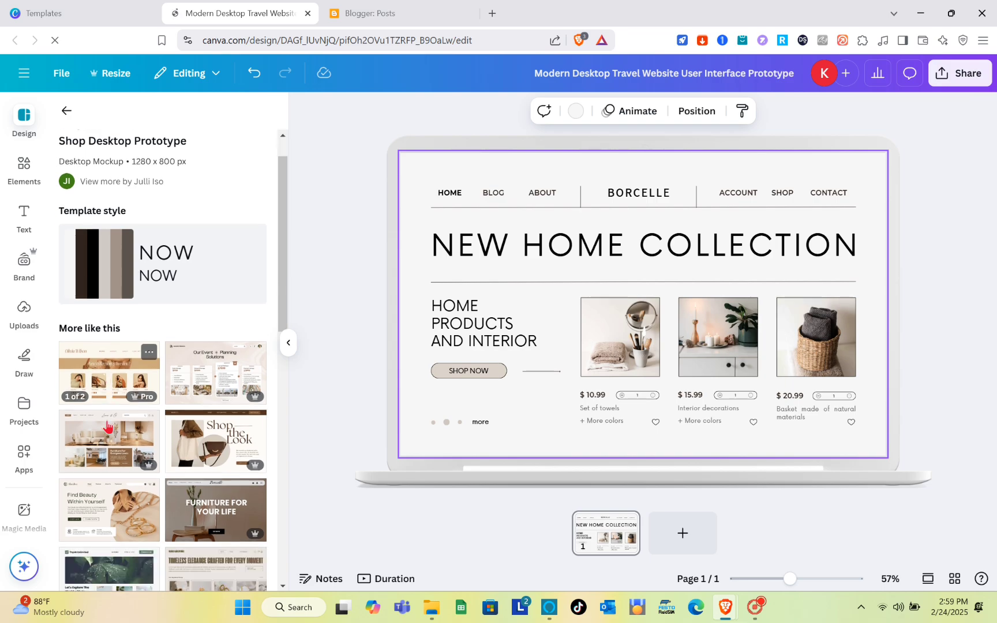
- Apply both pages of the Beige Minimalist Aesthetic Fashion Brand template
{"action": "mouse_move", "coordinate": [126, 451]}
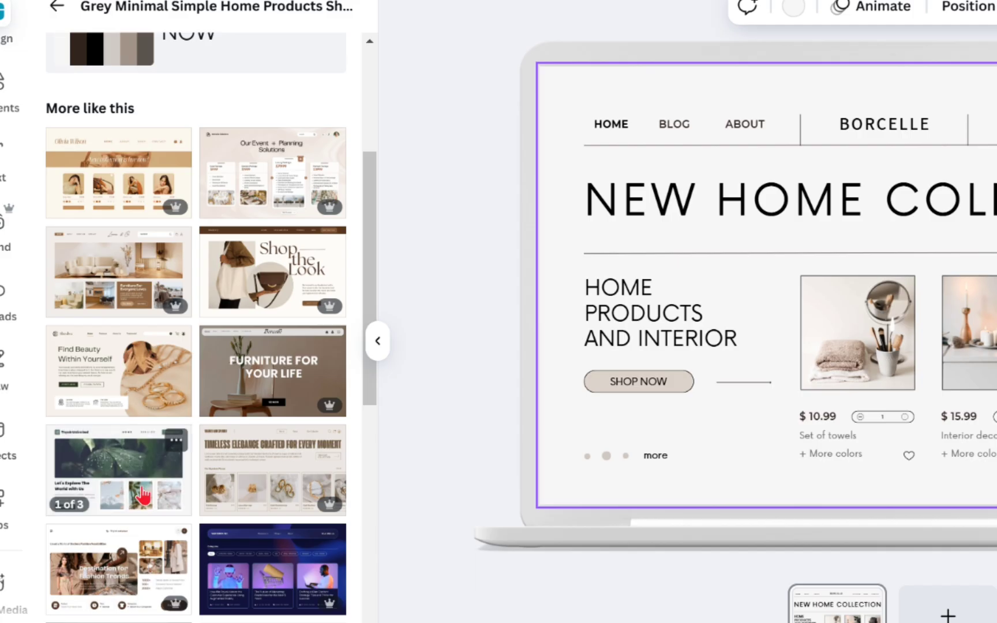
{"action": "left_click", "coordinate": [141, 494]}
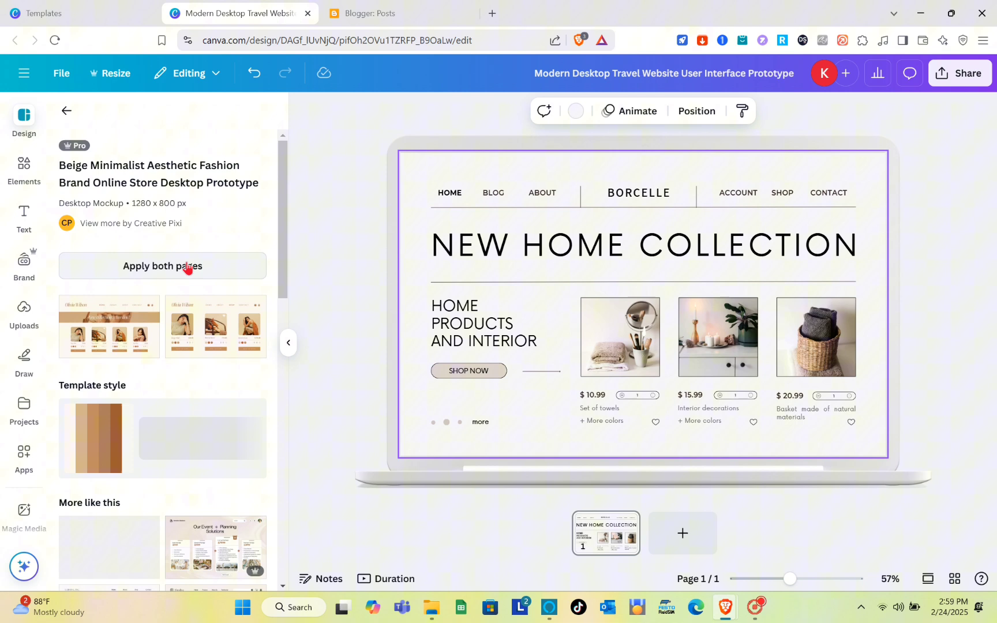
{"action": "left_click", "coordinate": [231, 232]}
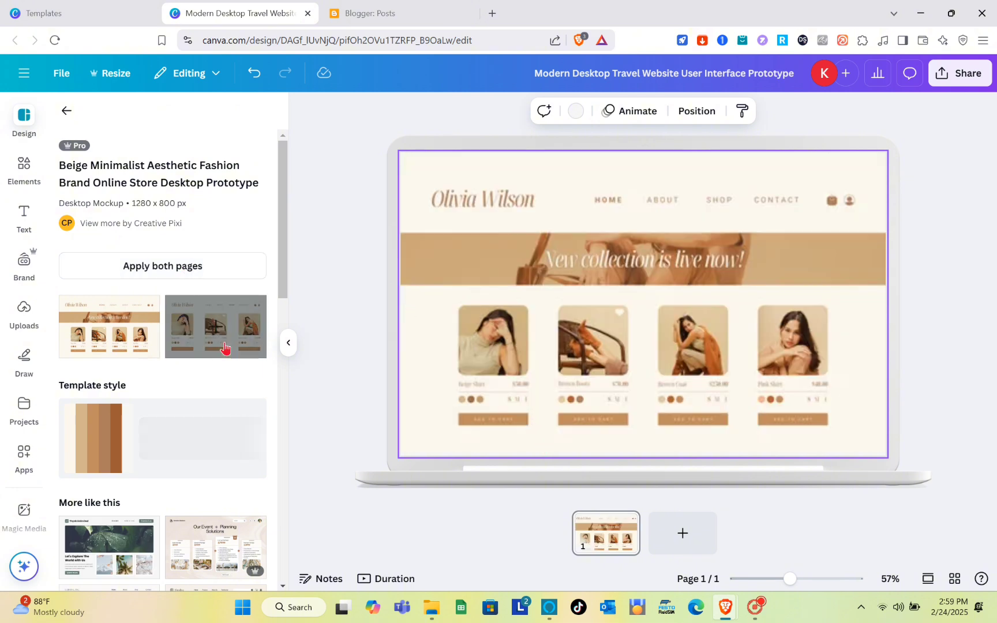
{"action": "scroll", "coordinate": [169, 384], "scroll_direction": "down", "scroll_amount": 2}
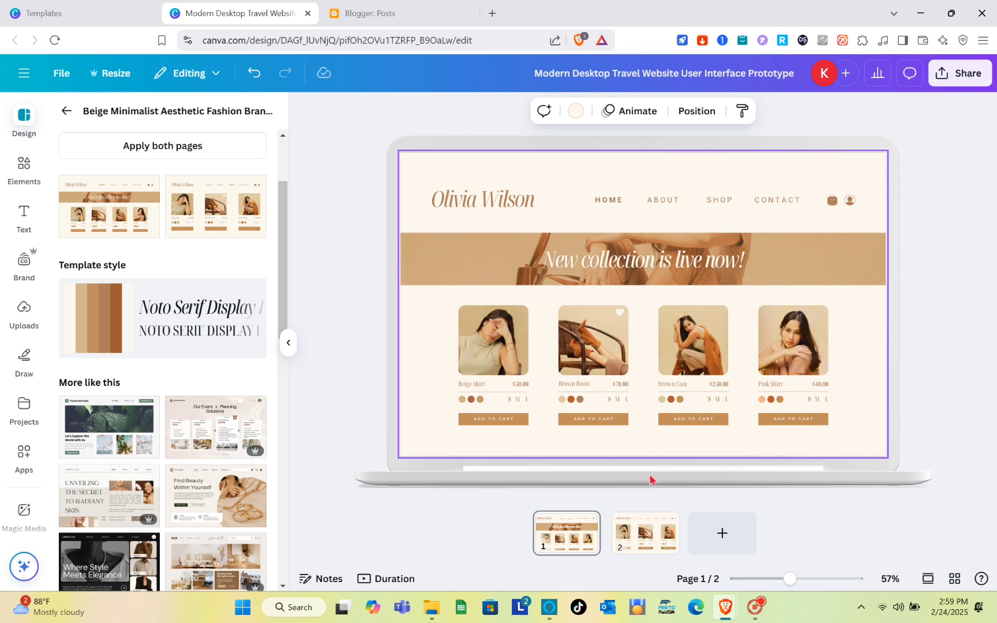
- Inspect the Brown Boots and Beige Shirt items, then return to the desktop mockup templates
{"action": "left_click", "coordinate": [595, 352]}
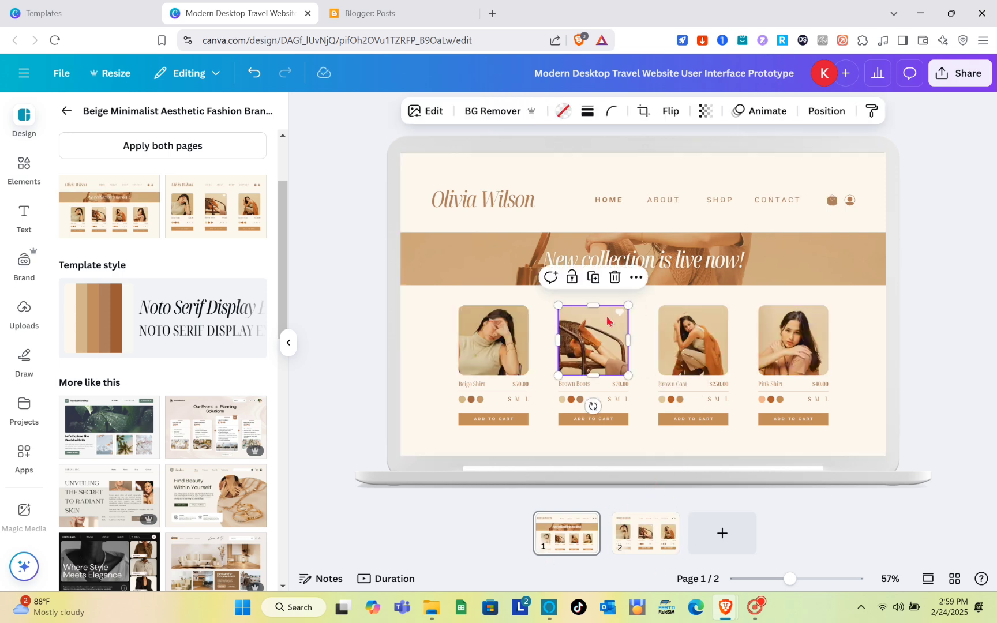
{"action": "scroll", "coordinate": [559, 269], "scroll_direction": "up", "scroll_amount": 2}
{"action": "scroll", "coordinate": [559, 269], "scroll_direction": "up", "scroll_amount": 2}
{"action": "scroll", "coordinate": [559, 269], "scroll_direction": "down", "scroll_amount": 3}
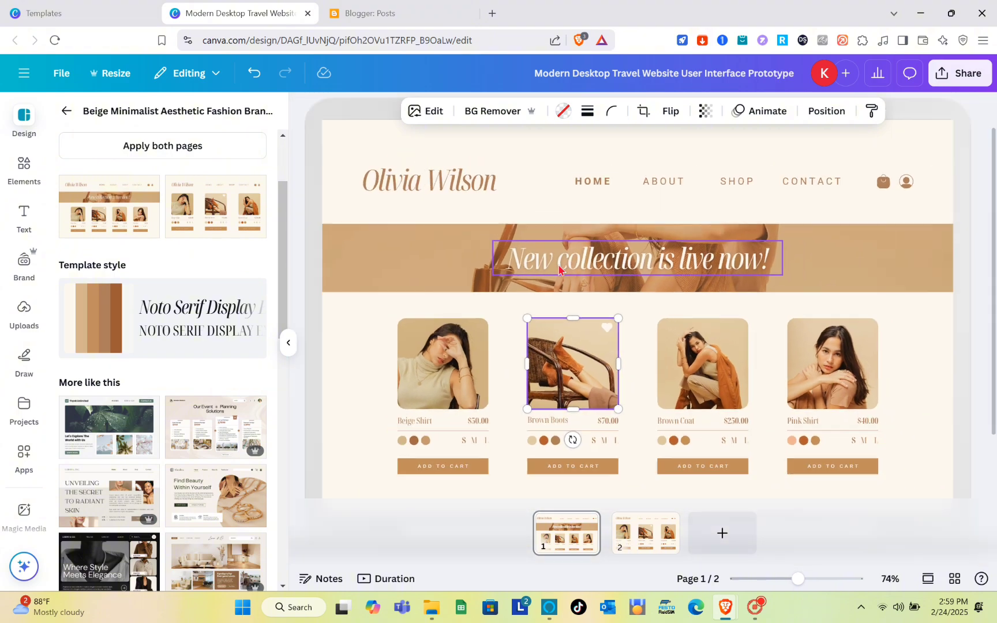
{"action": "left_click", "coordinate": [493, 379]}
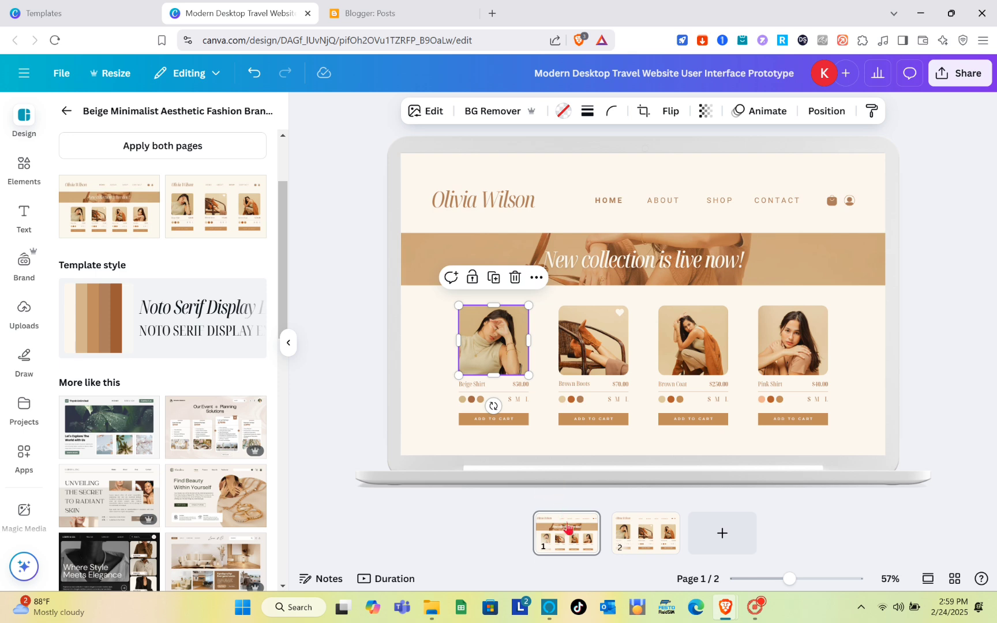
{"action": "left_click", "coordinate": [587, 420]}
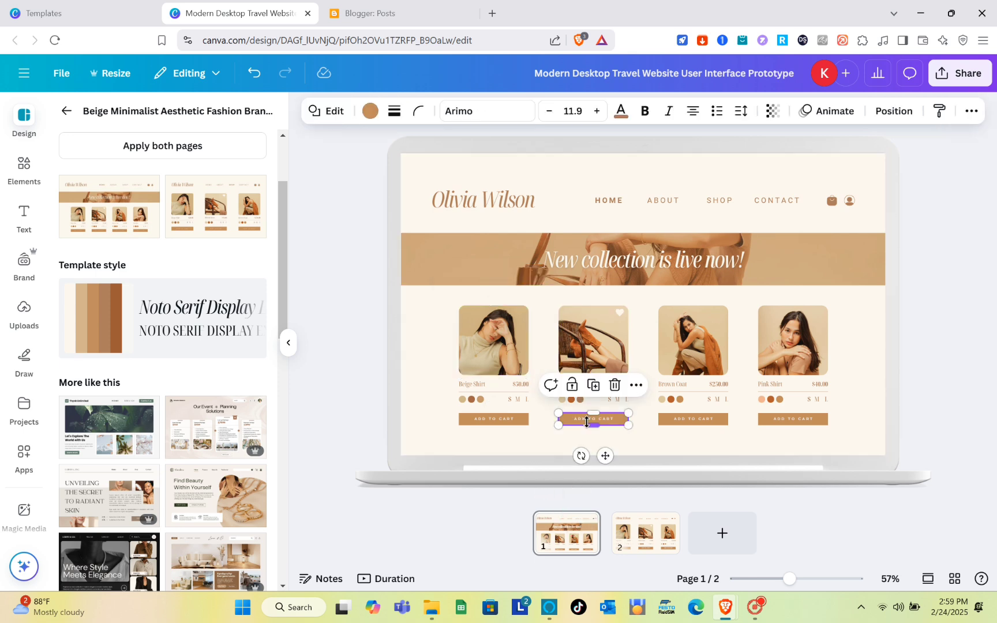
{"action": "scroll", "coordinate": [587, 422], "scroll_direction": "up", "scroll_amount": 3}
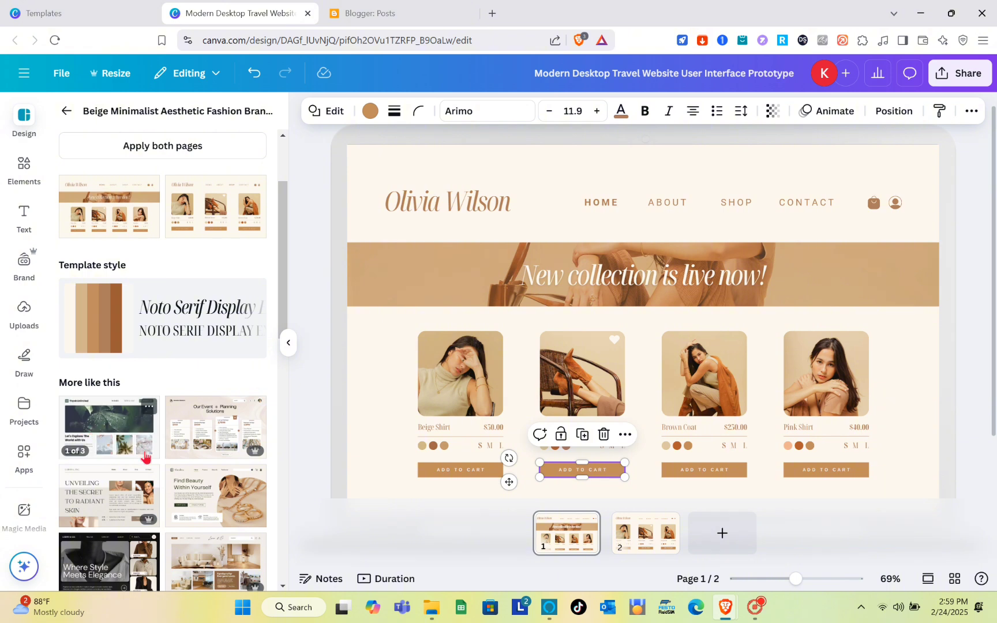
{"action": "scroll", "coordinate": [167, 487], "scroll_direction": "down", "scroll_amount": 4}
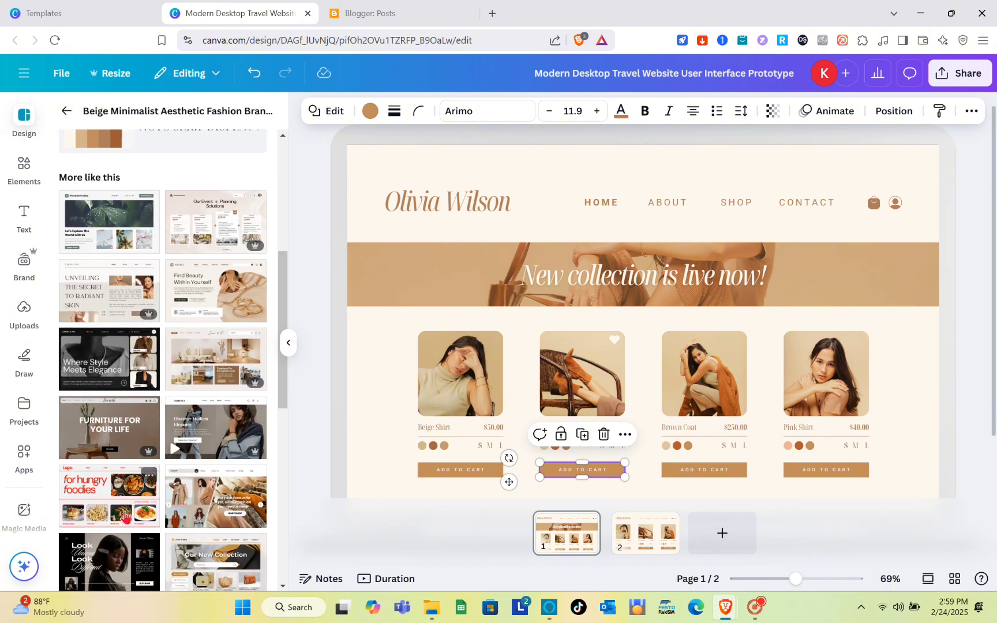
{"action": "scroll", "coordinate": [750, 220], "scroll_direction": "up", "scroll_amount": 1}
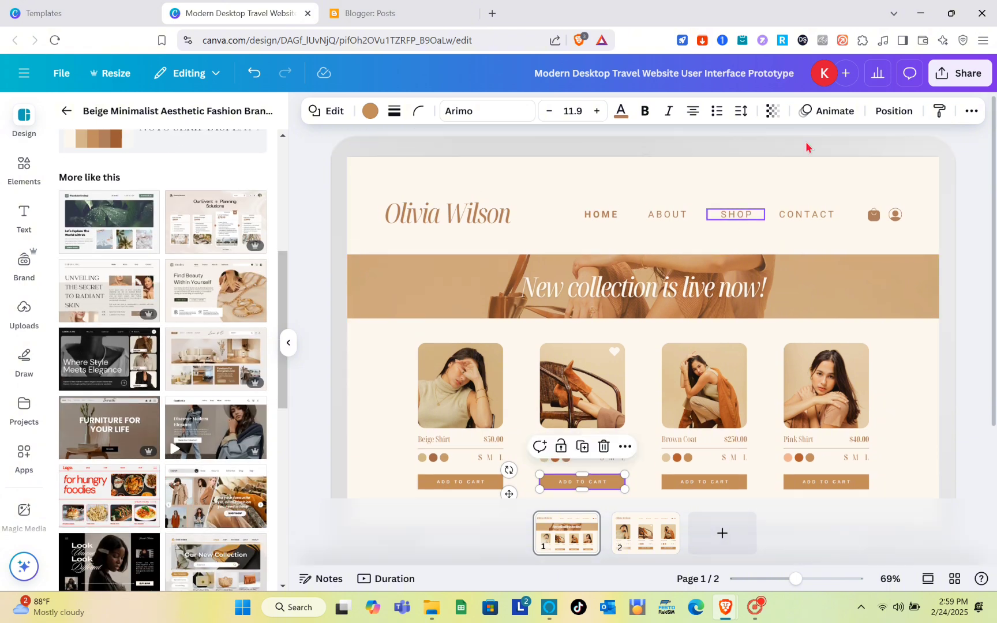
{"action": "left_click", "coordinate": [955, 219]}
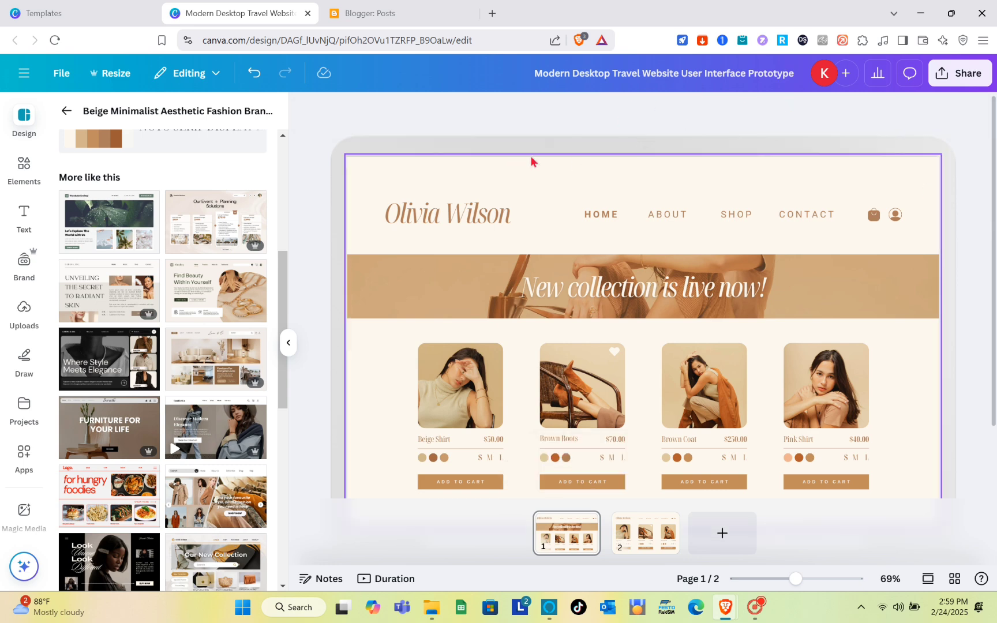
{"action": "left_click", "coordinate": [67, 112]}
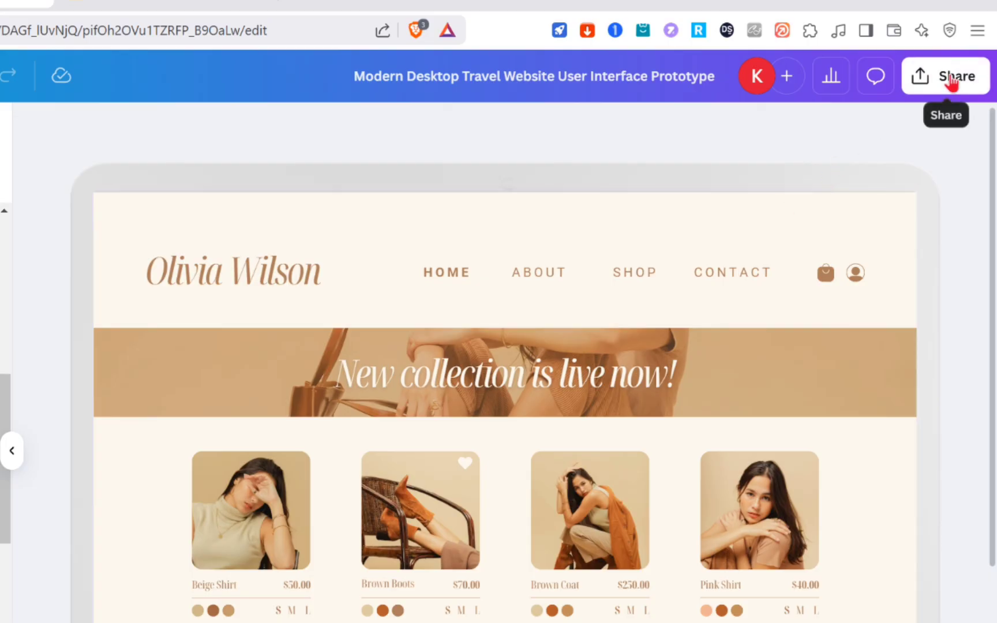
- Generate an Embed link from Share, copy its HTML embed code, and return to Blogger
{"action": "left_click", "coordinate": [951, 81]}
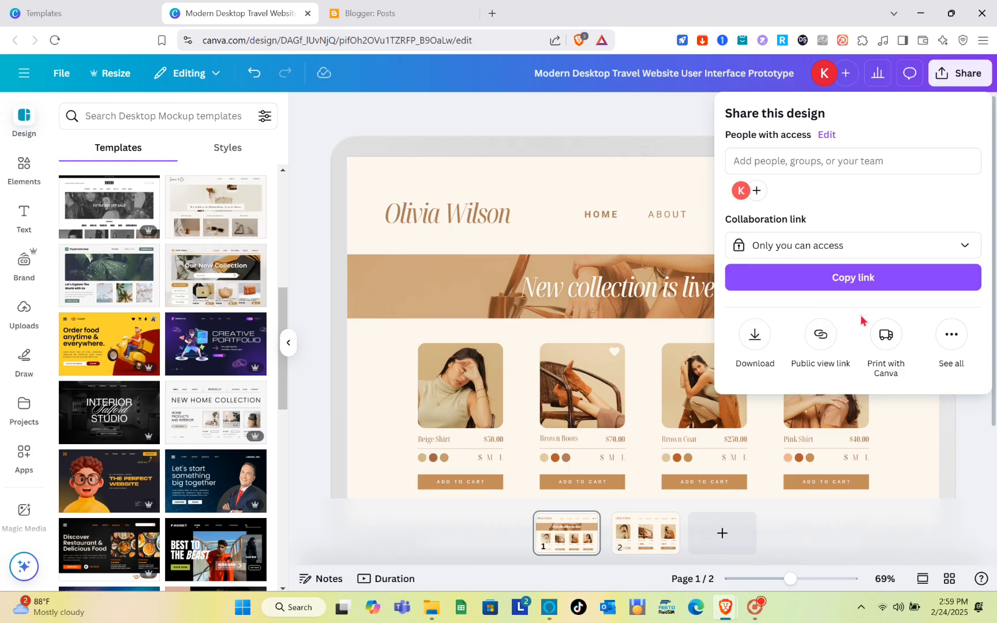
{"action": "left_click", "coordinate": [953, 338]}
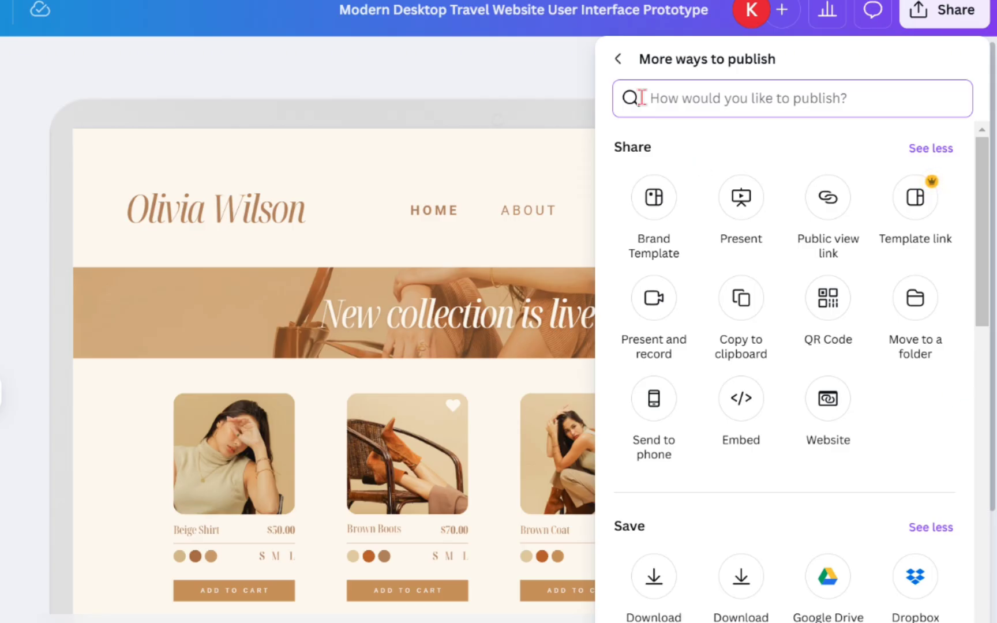
{"action": "left_click", "coordinate": [619, 67]}
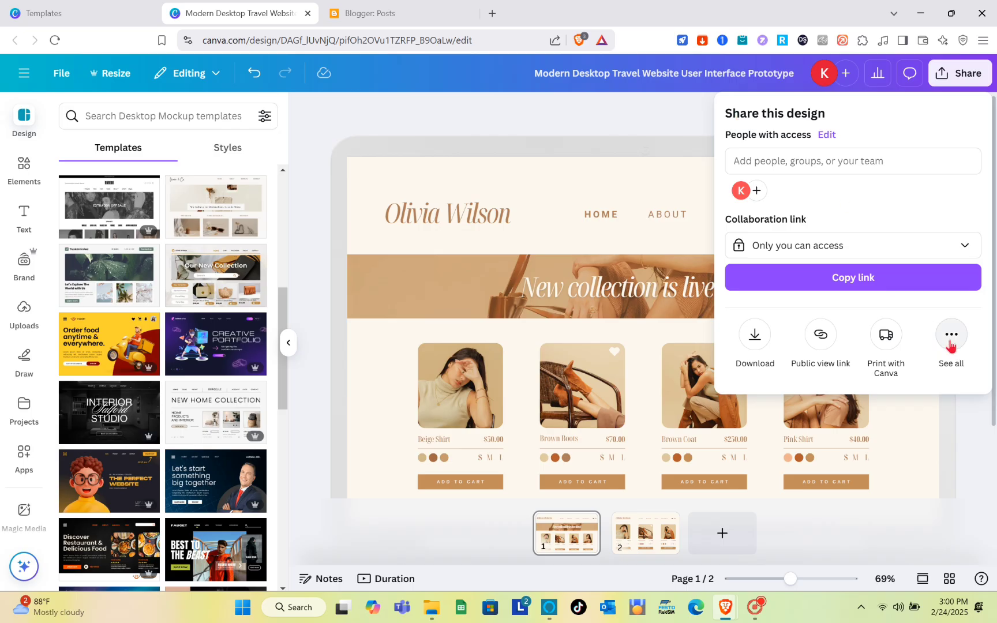
{"action": "left_click", "coordinate": [932, 381]}
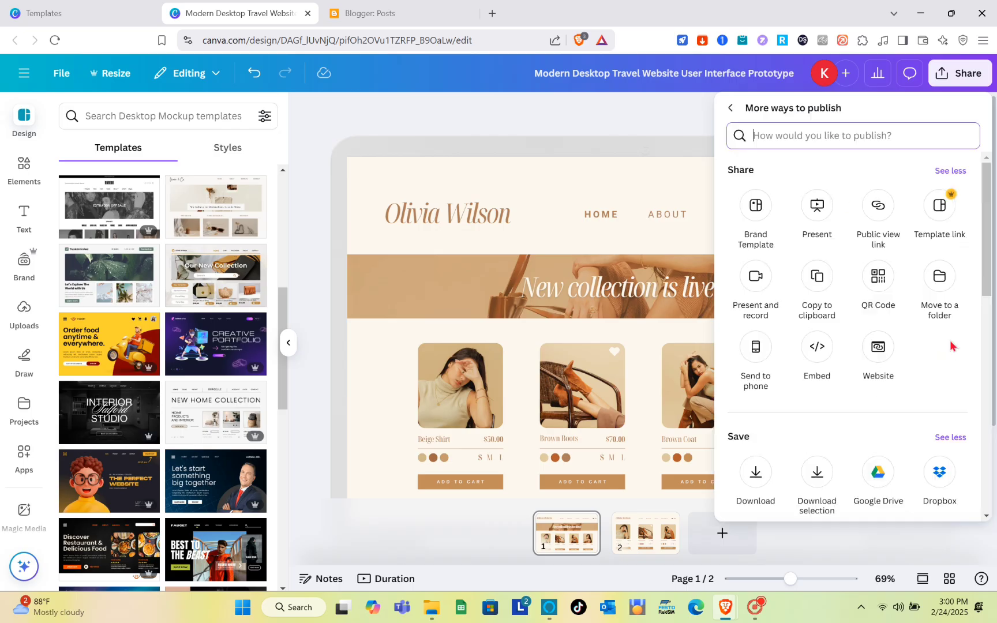
{"action": "left_click", "coordinate": [818, 348]}
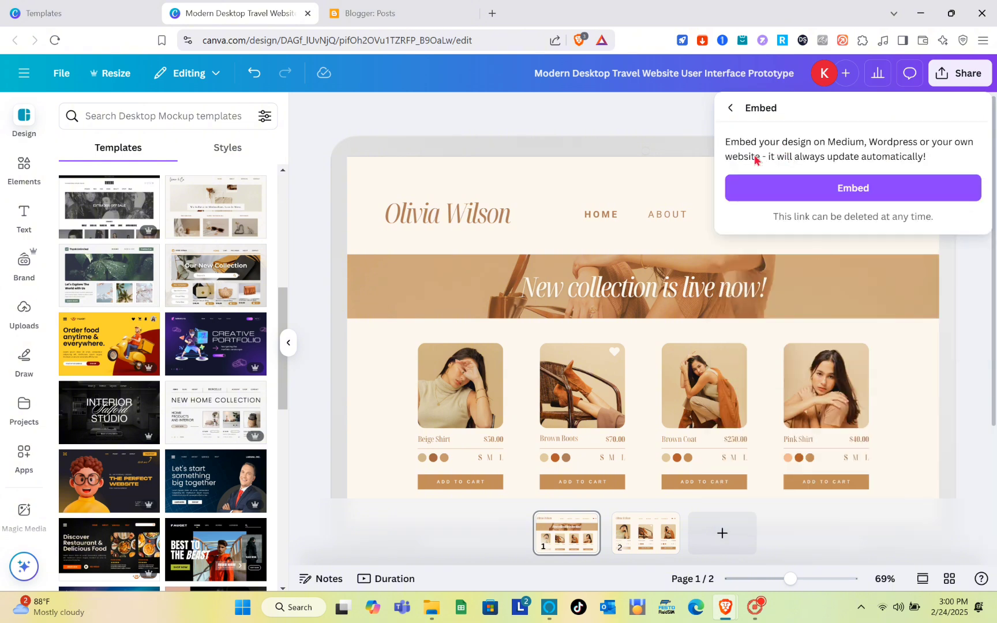
{"action": "left_click", "coordinate": [853, 193]}
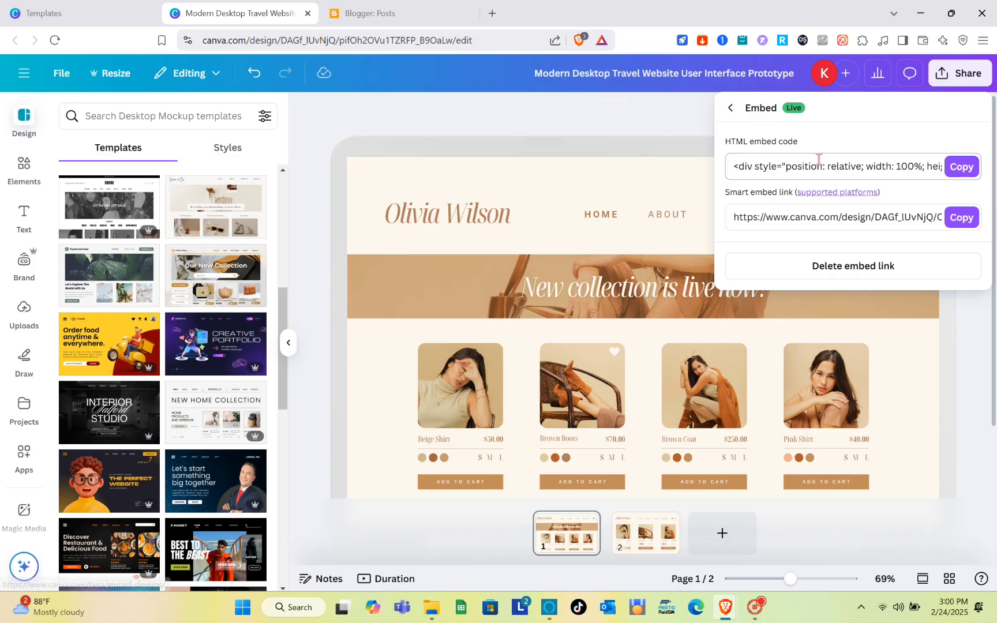
{"action": "left_click", "coordinate": [961, 167]}
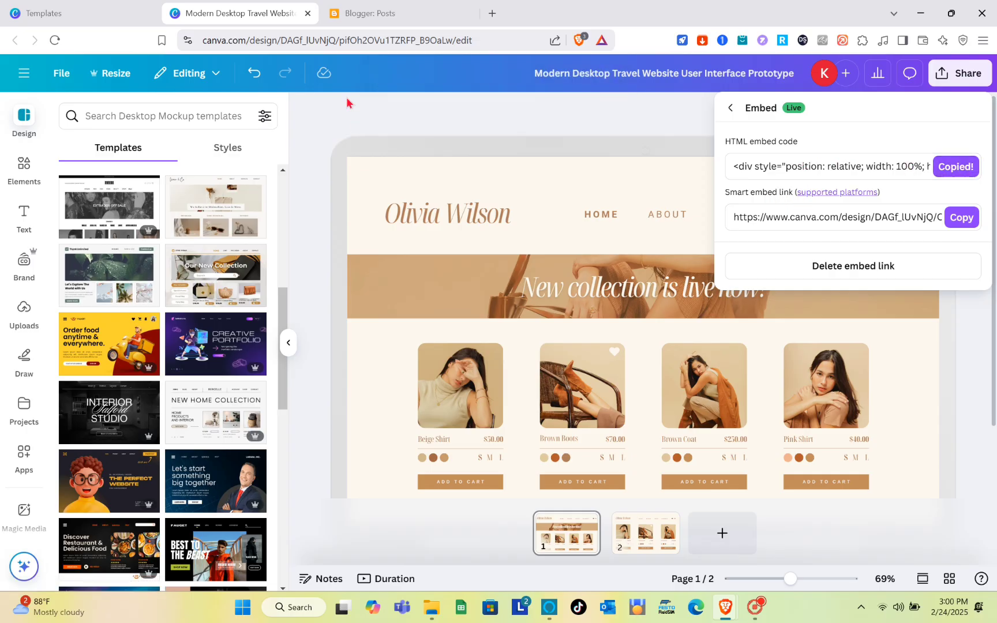
{"action": "left_click", "coordinate": [385, 7]}
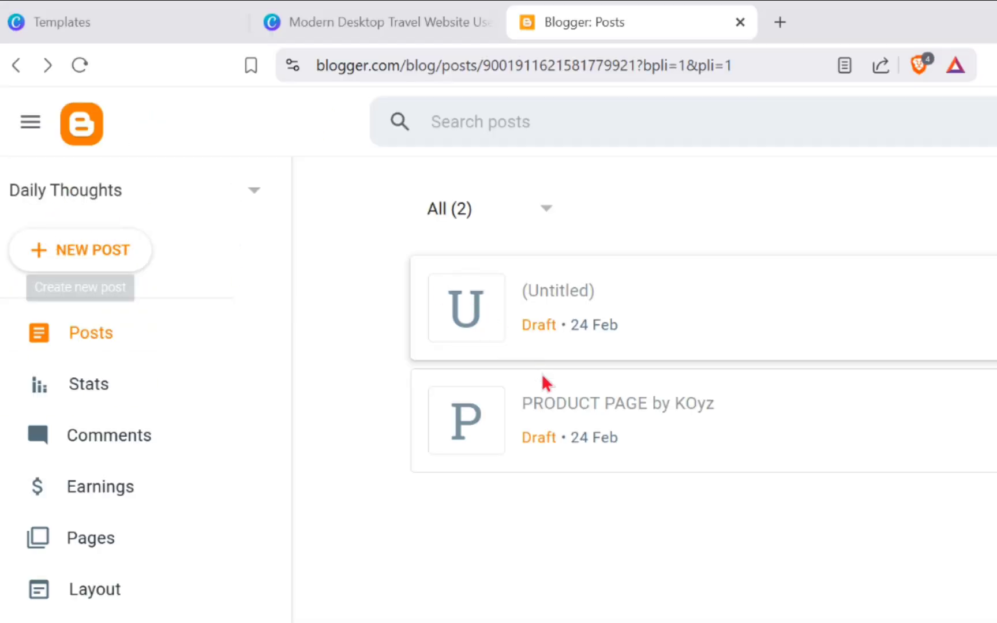
- Create a new Blogger post, paste the Canva embed code in HTML view, and preview it
{"action": "left_click", "coordinate": [63, 154]}
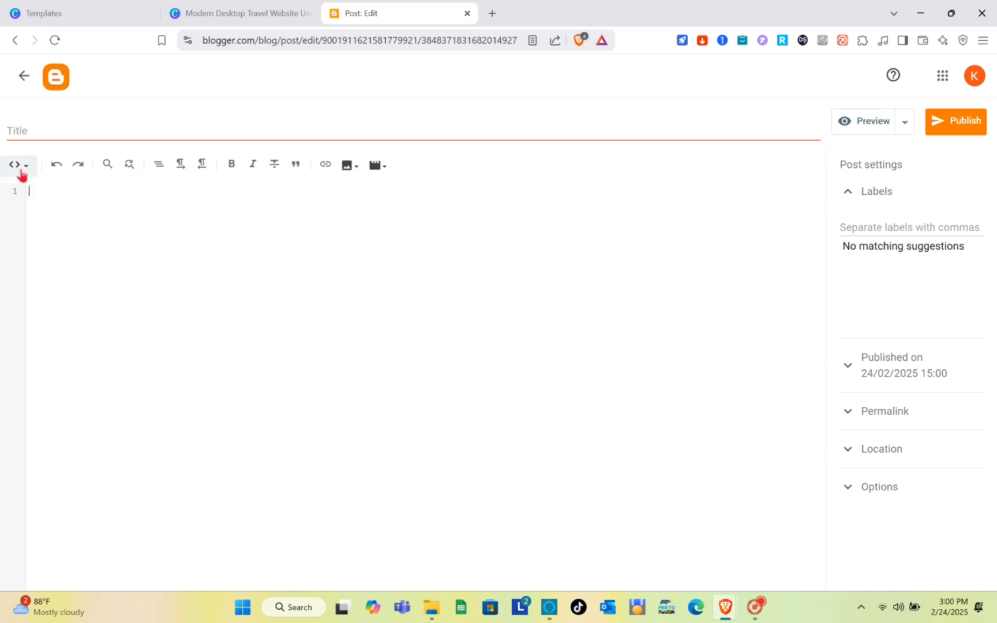
{"action": "left_click", "coordinate": [22, 175]}
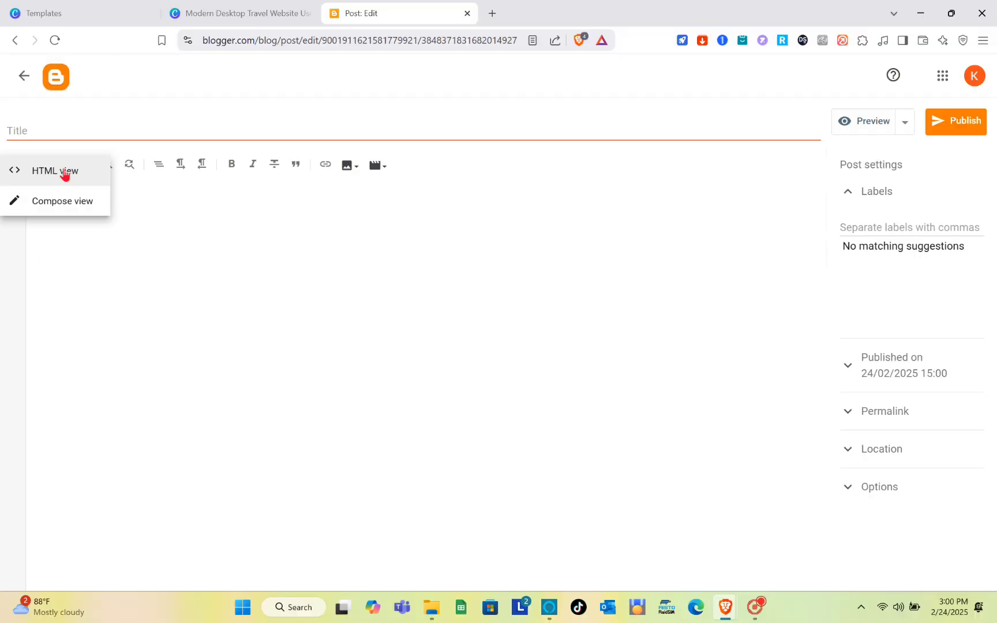
{"action": "left_click", "coordinate": [64, 173]}
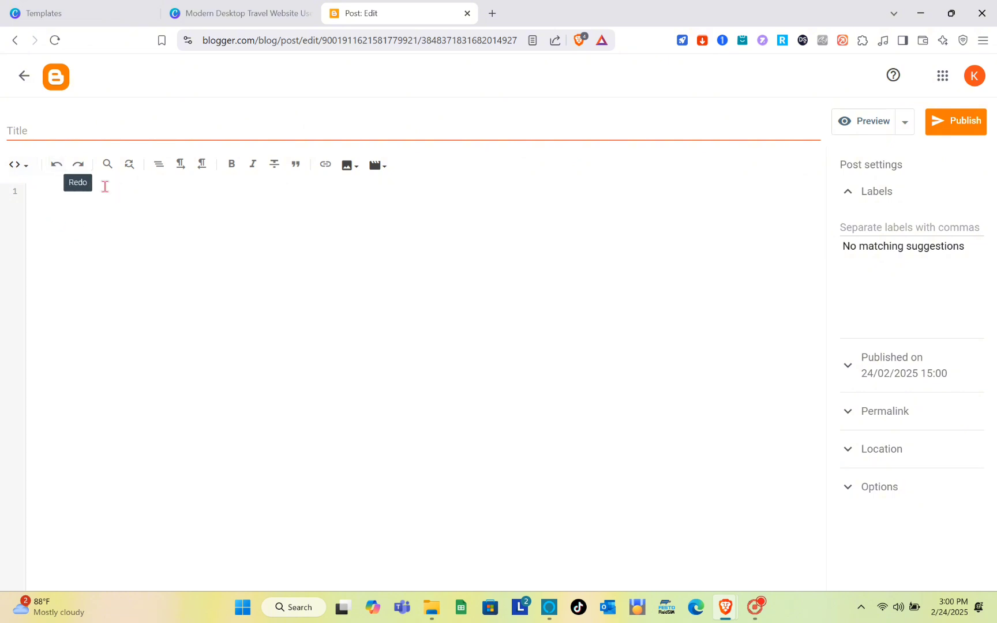
{"action": "left_click", "coordinate": [19, 164]}
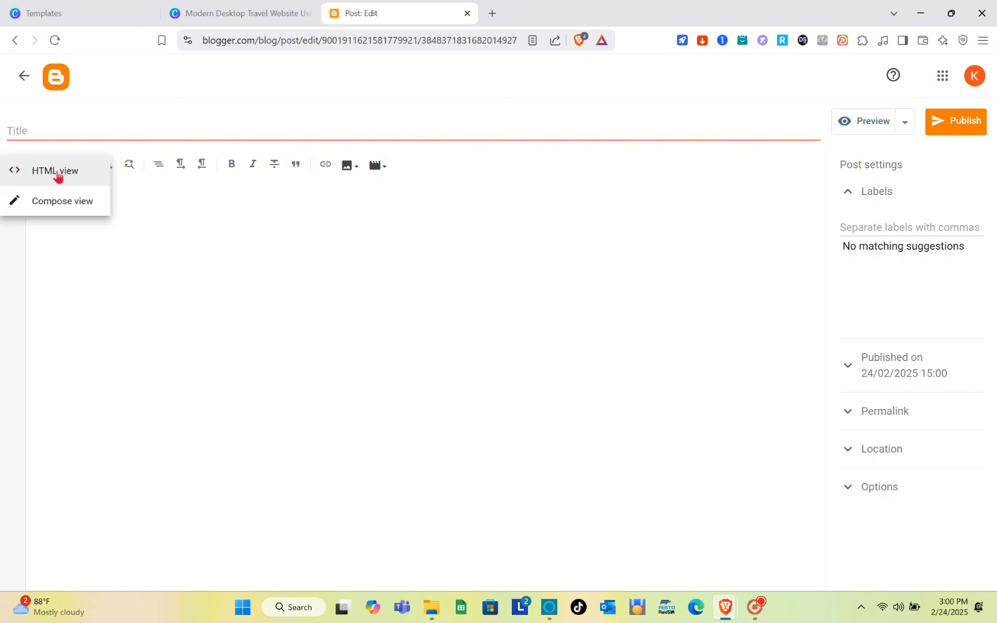
{"action": "left_click", "coordinate": [58, 176]}
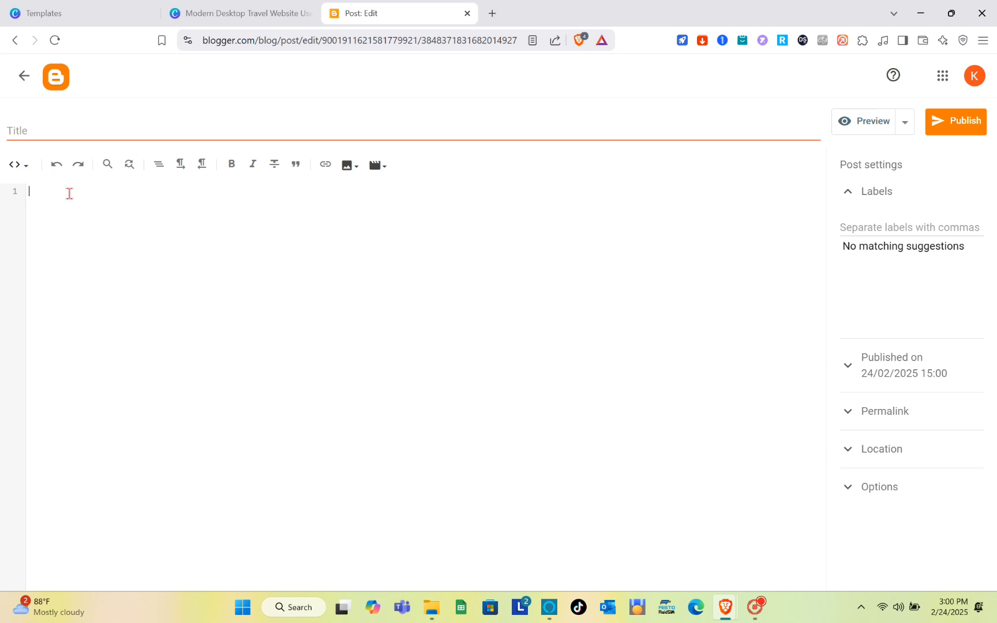
{"action": "key", "text": "ctrl+v"}
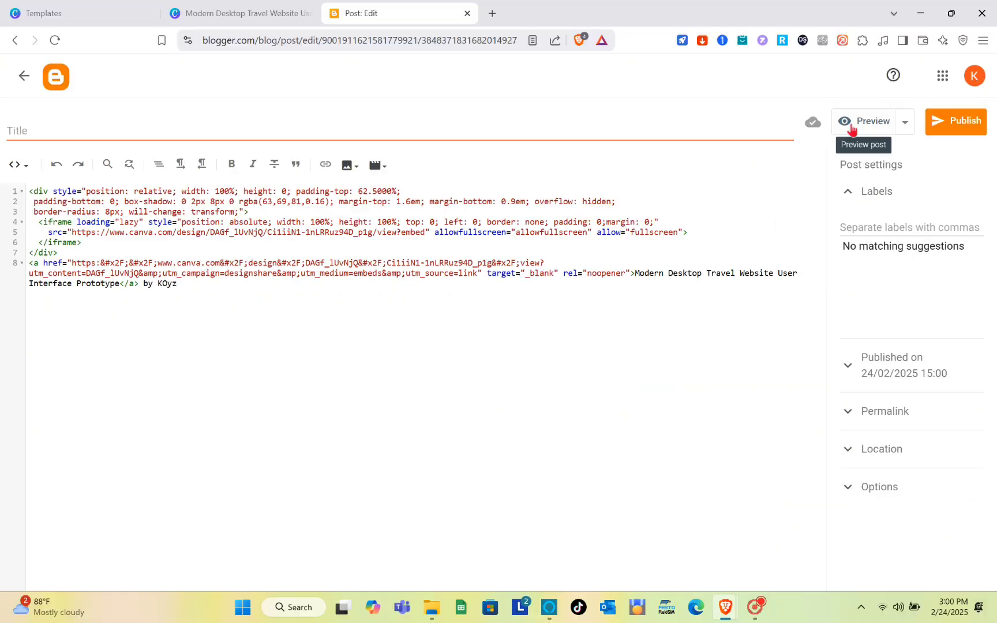
{"action": "left_click", "coordinate": [852, 128]}
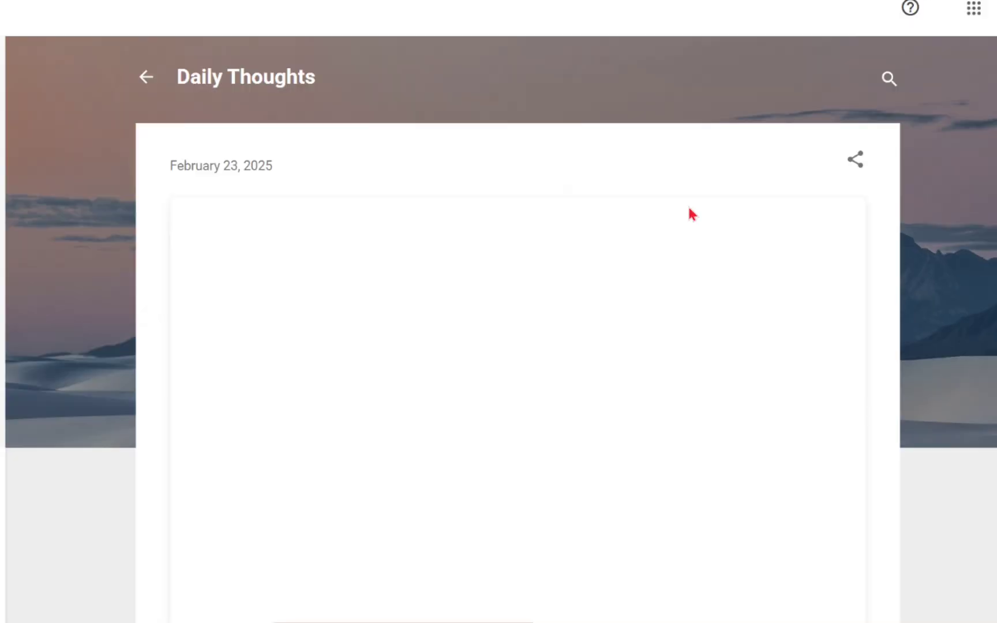
- Scroll through the preview's embedded beige fashion design, then go back to the Posts list
{"action": "scroll", "coordinate": [721, 232], "scroll_direction": "down", "scroll_amount": 2}
{"action": "scroll", "coordinate": [722, 232], "scroll_direction": "up", "scroll_amount": 1}
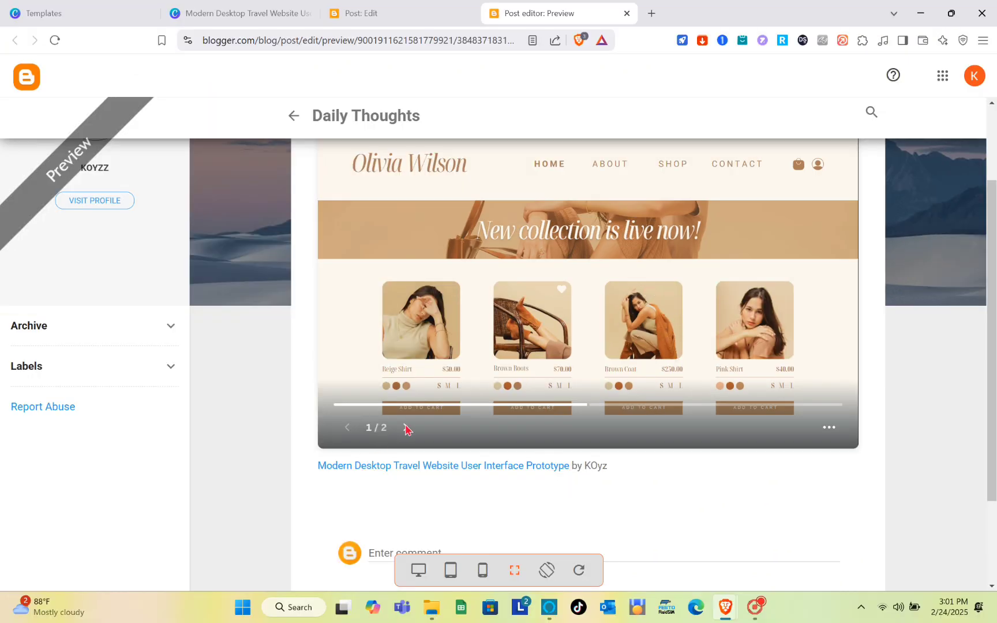
{"action": "scroll", "coordinate": [510, 398], "scroll_direction": "down", "scroll_amount": 2}
{"action": "scroll", "coordinate": [510, 400], "scroll_direction": "up", "scroll_amount": 5}
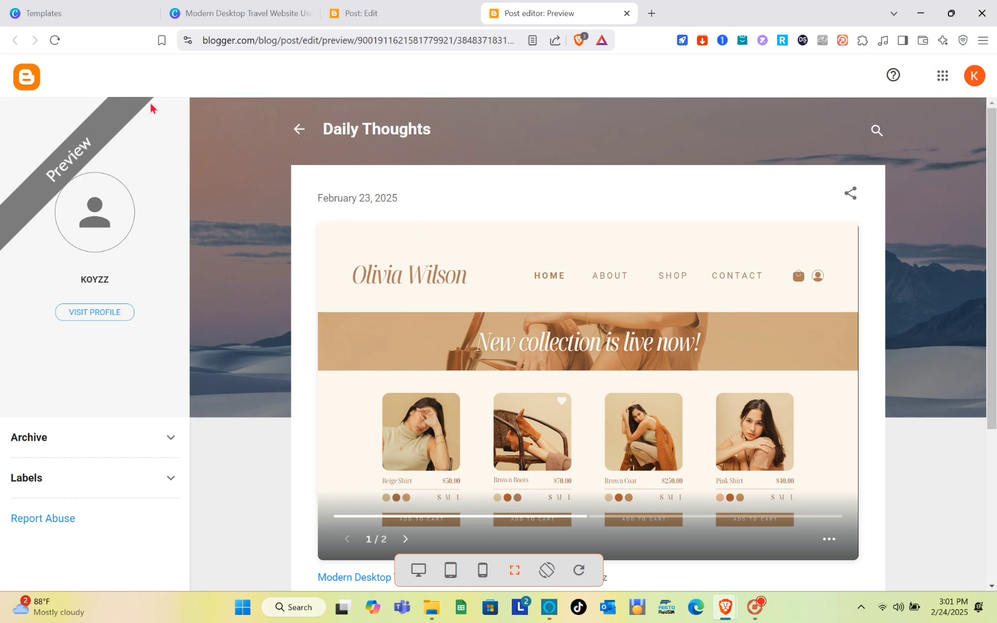
{"action": "left_click", "coordinate": [36, 81]}
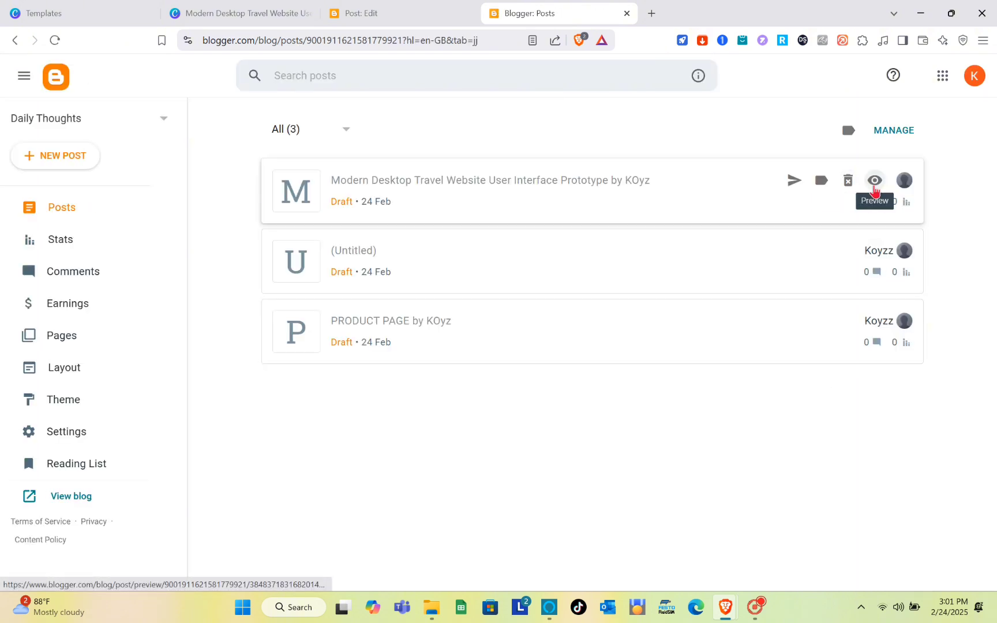
- Preview the new Canva-embed draft and switch the preview to the Desktop layout
{"action": "left_click", "coordinate": [875, 181]}
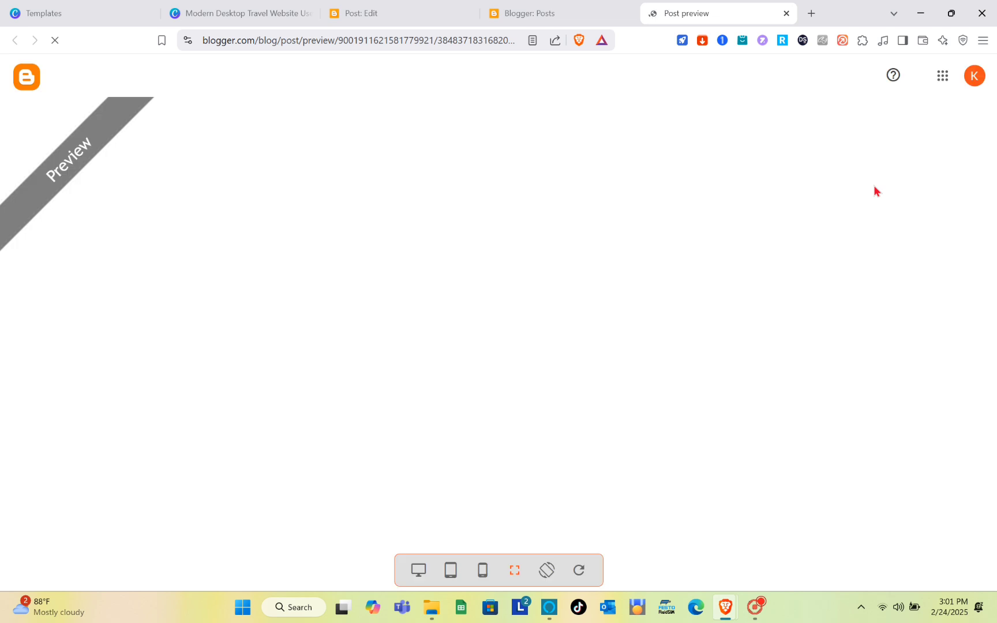
{"action": "scroll", "coordinate": [676, 340], "scroll_direction": "down", "scroll_amount": 1}
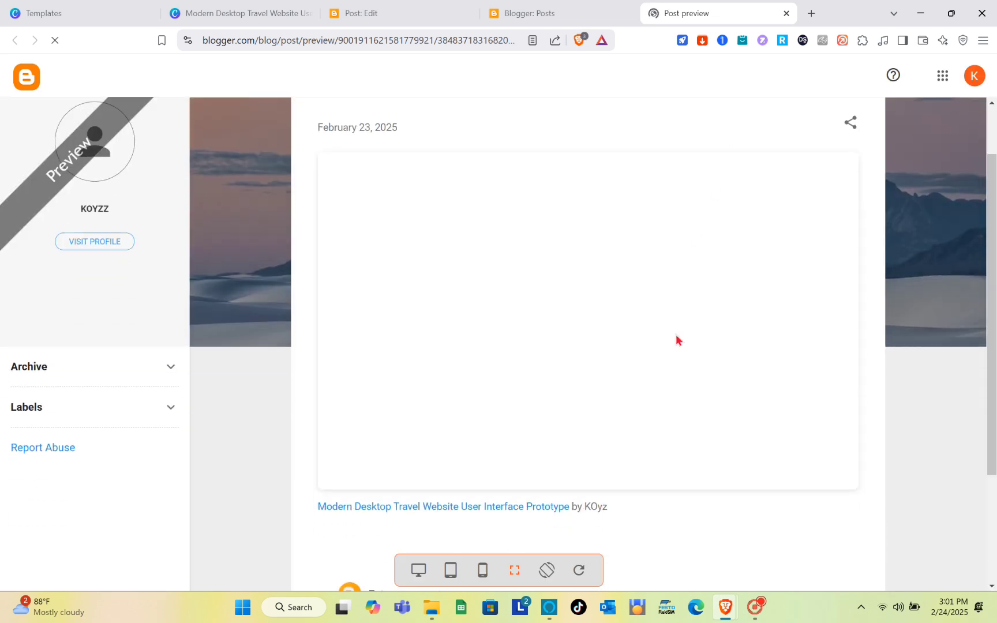
{"action": "scroll", "coordinate": [677, 340], "scroll_direction": "up", "scroll_amount": 1}
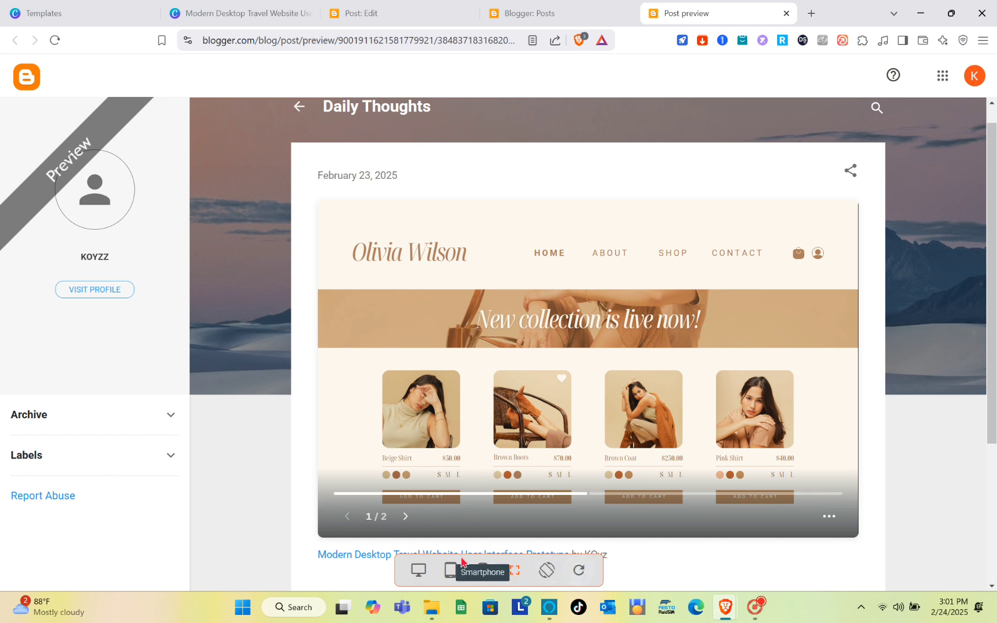
{"action": "left_click", "coordinate": [422, 573]}
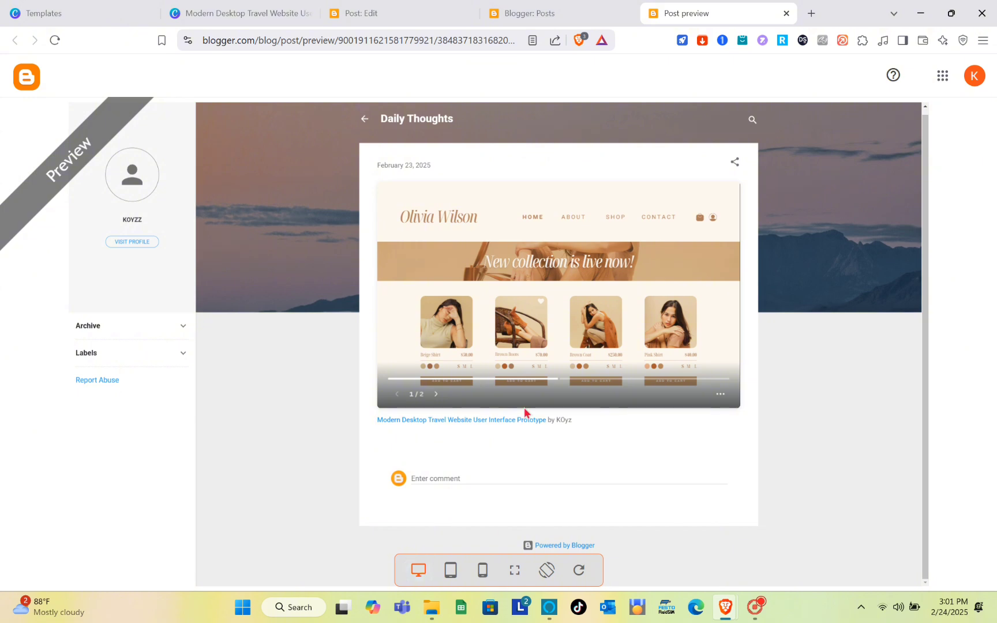